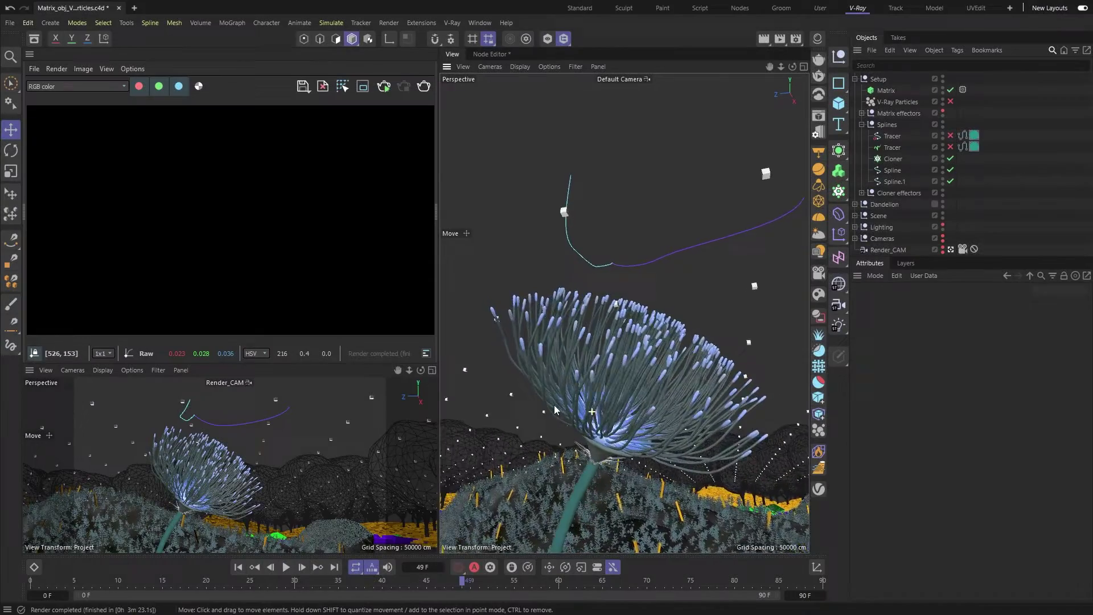
# - Switch the Matrix to Object mode, distributing it along Spline with a Count of 60
pyautogui.keyDown('alt'); pyautogui.moveTo(555, 408); pyautogui.dragTo(628, 424); pyautogui.keyUp('alt')
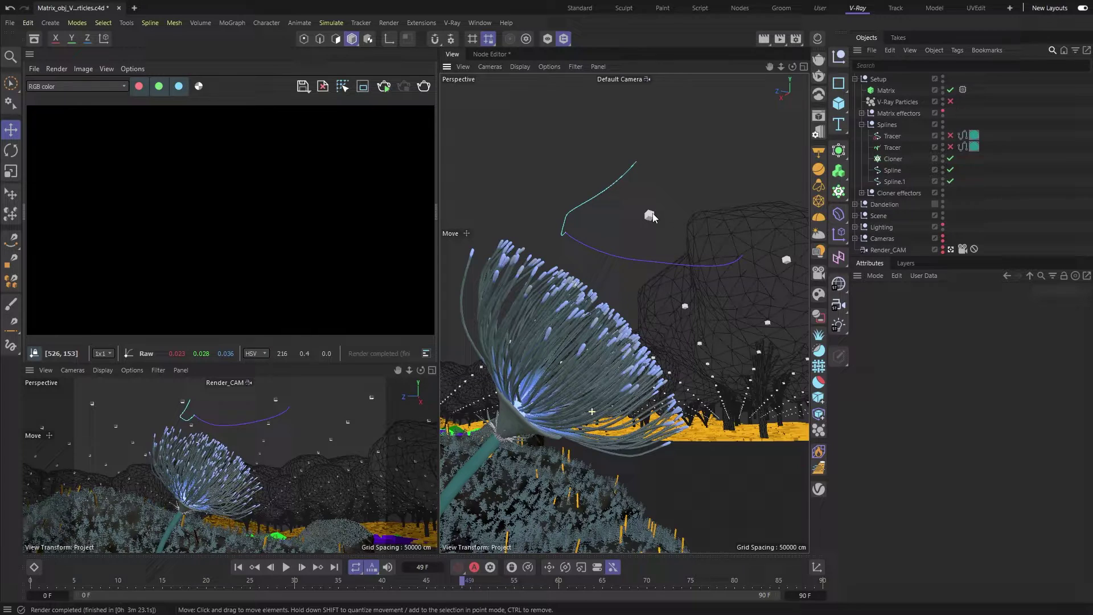
pyautogui.click(651, 216)
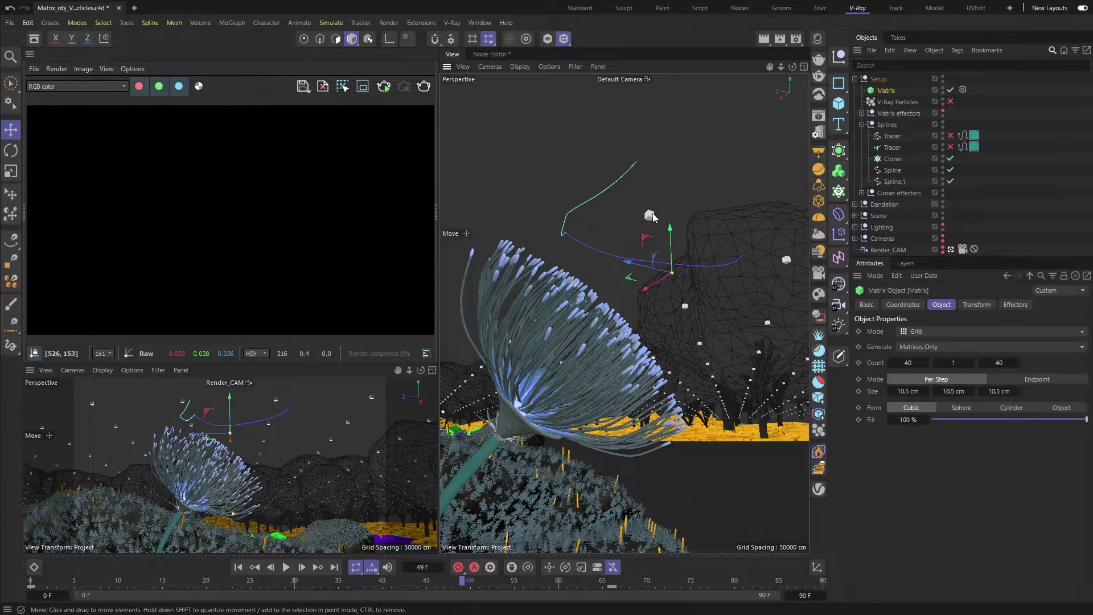
pyautogui.click(928, 331)
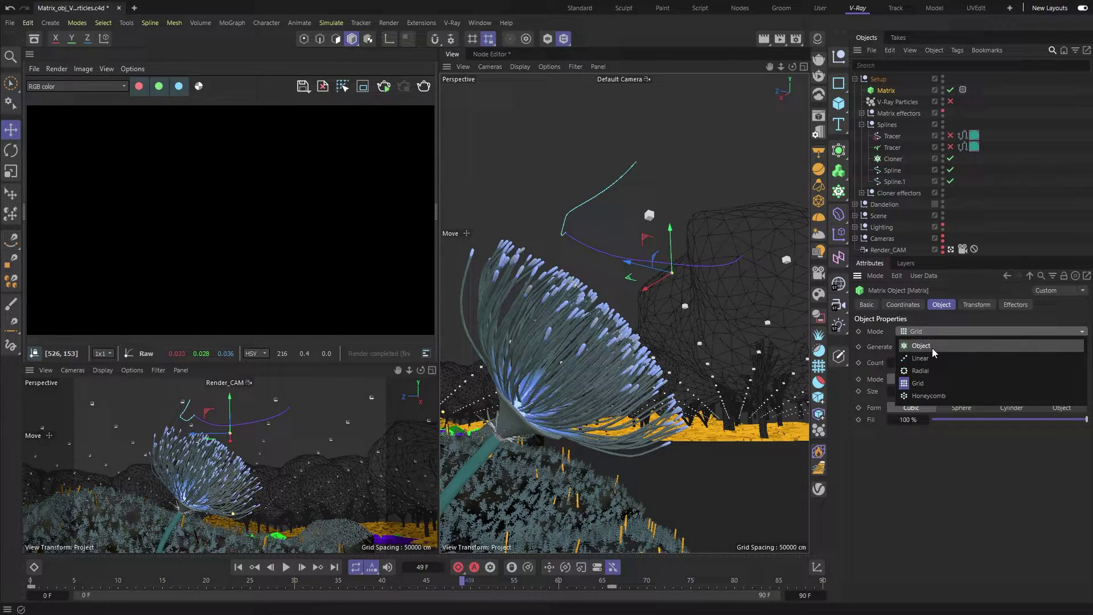
pyautogui.click(932, 347)
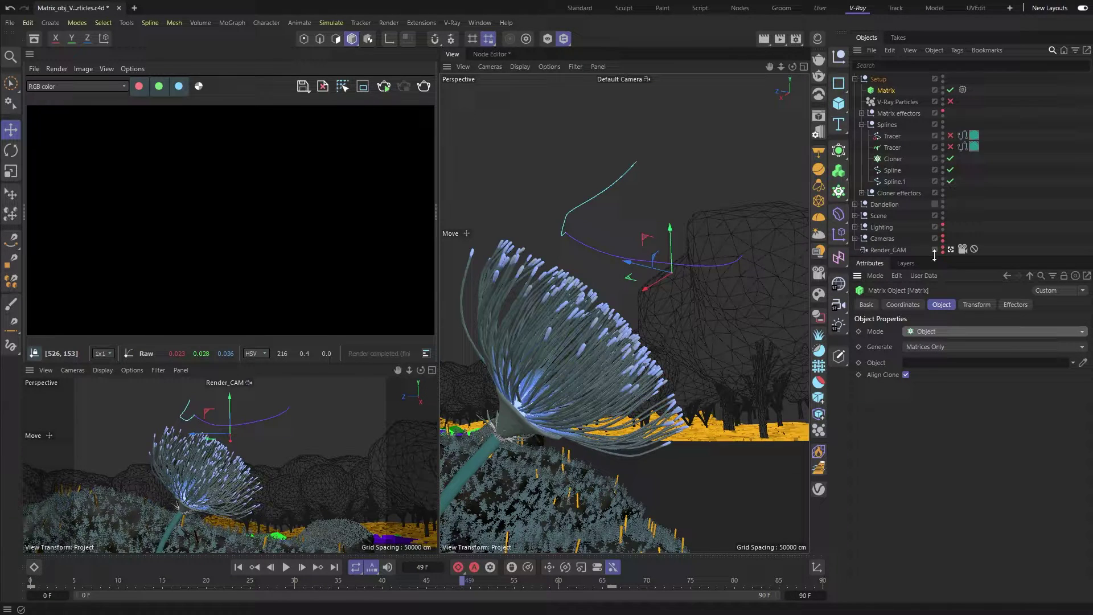
pyautogui.moveTo(892, 171); pyautogui.dragTo(933, 362)
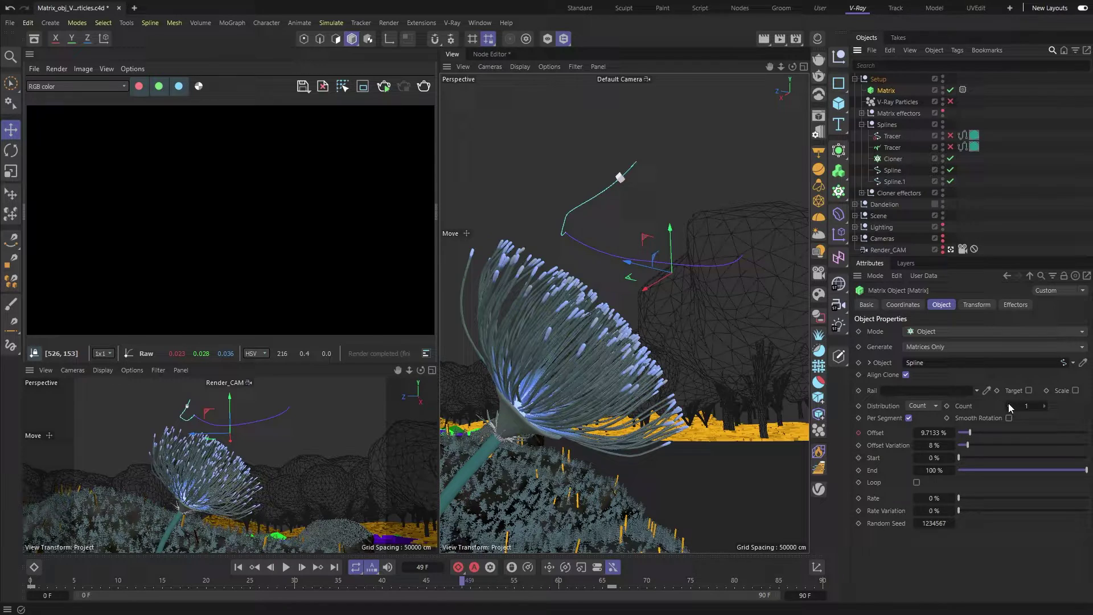
pyautogui.moveTo(1018, 406); pyautogui.dragTo(1016, 405)
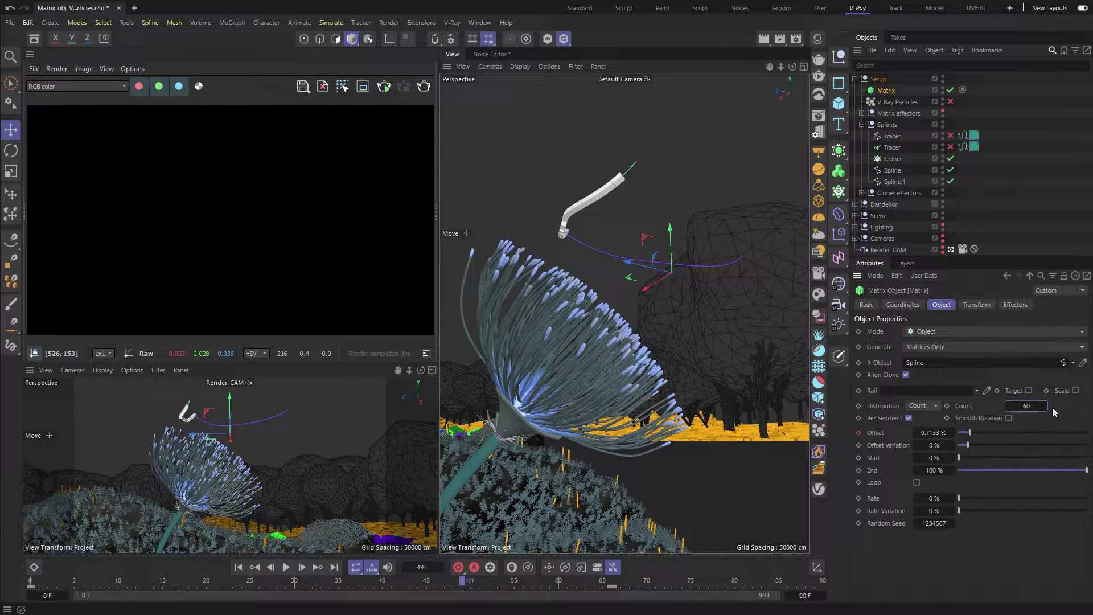
# - Nest Spline under the Cloner and make the Cloner the Matrix's distribution object
pyautogui.click(898, 168)
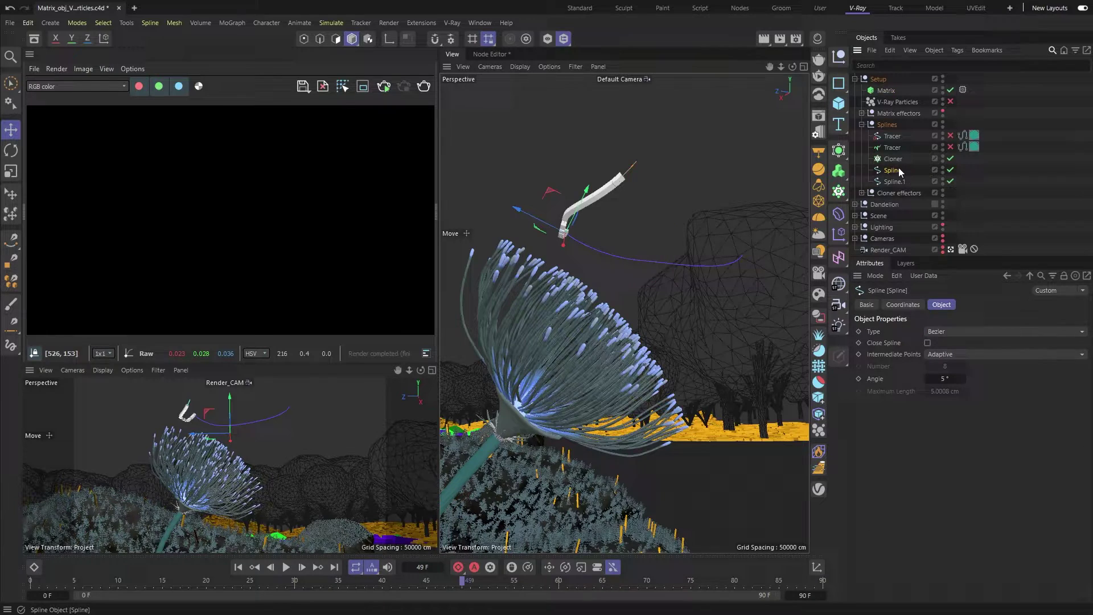
pyautogui.moveTo(897, 170); pyautogui.dragTo(895, 160)
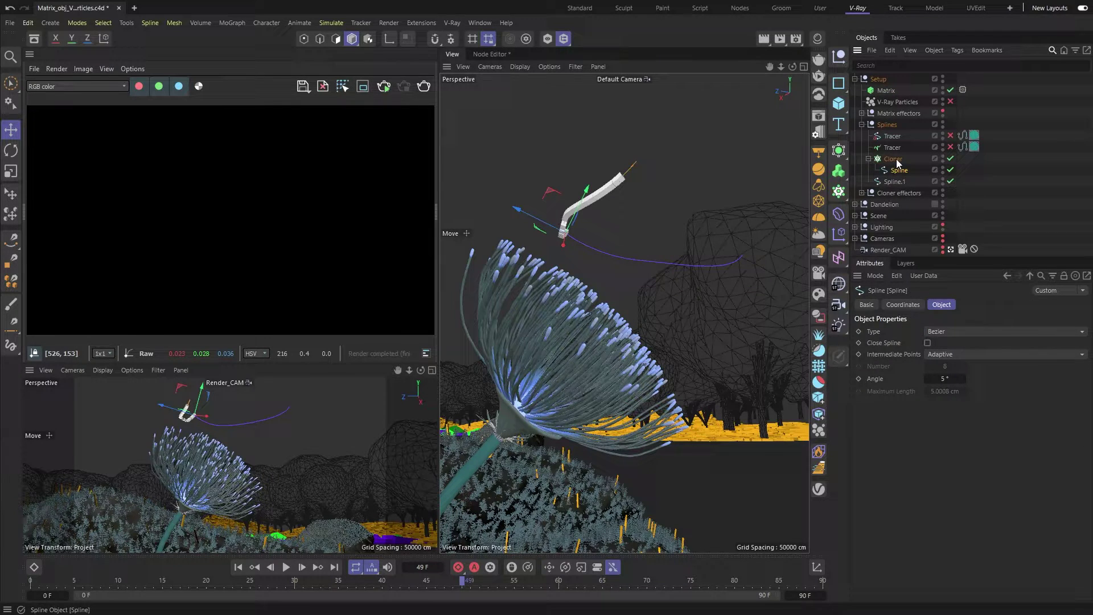
pyautogui.click(897, 162)
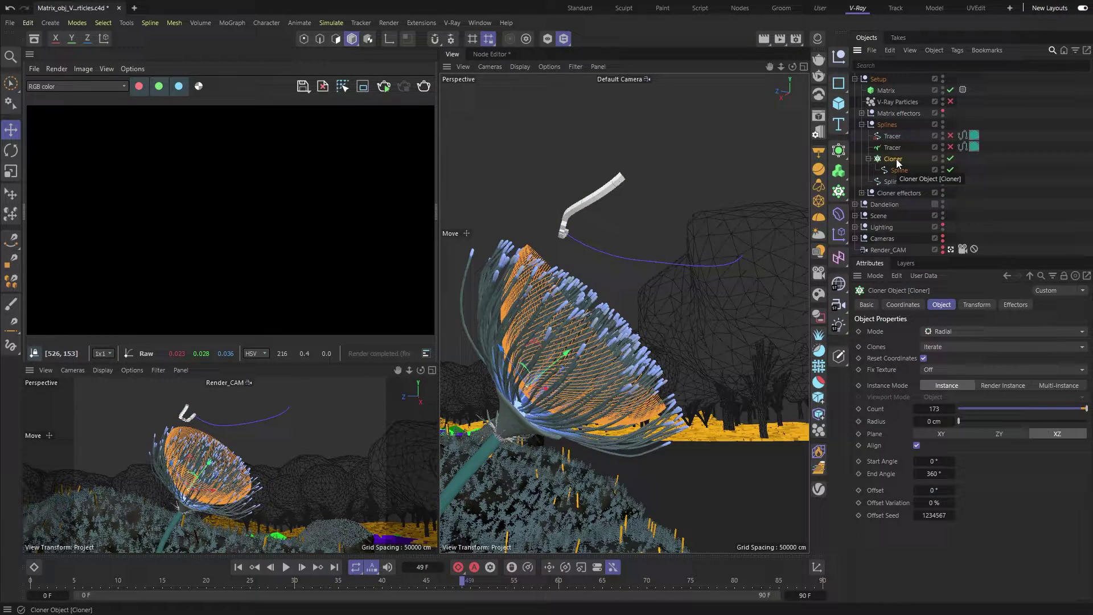
pyautogui.click(887, 91)
pyautogui.moveTo(886, 157); pyautogui.dragTo(918, 369)
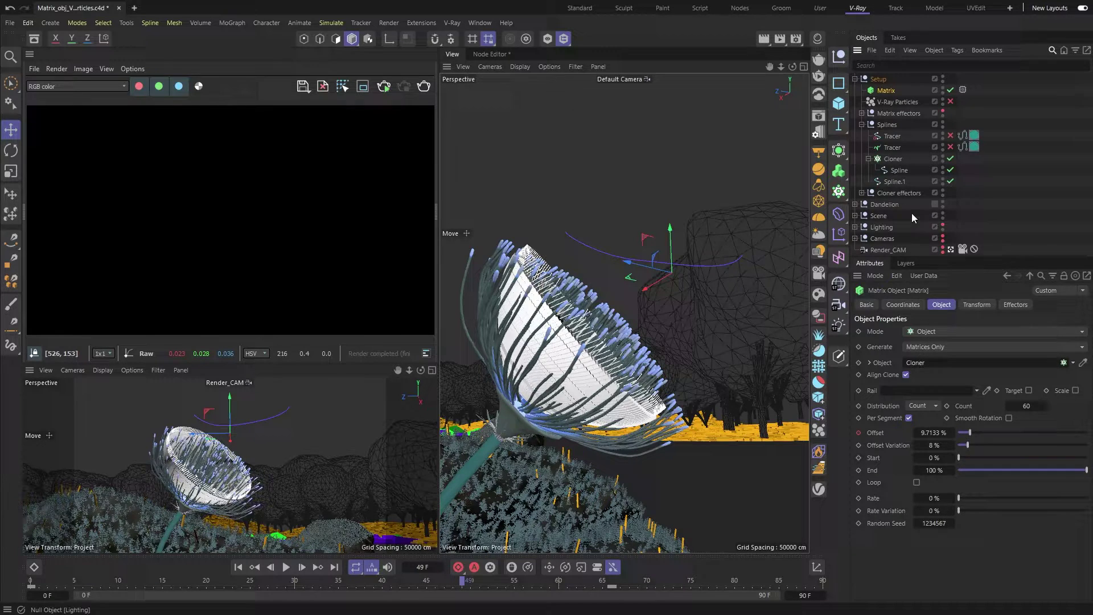
# - Nest Spline.1 under the Cloner beside the first spline, and select the Cloner
pyautogui.click(903, 181)
pyautogui.moveTo(903, 180); pyautogui.dragTo(911, 175)
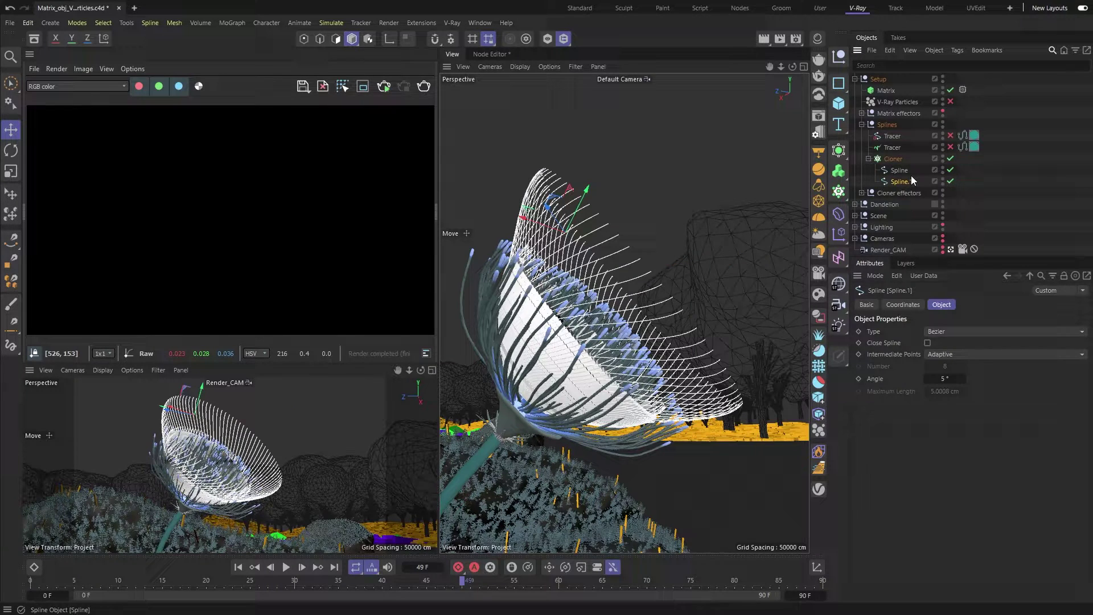
pyautogui.click(897, 162)
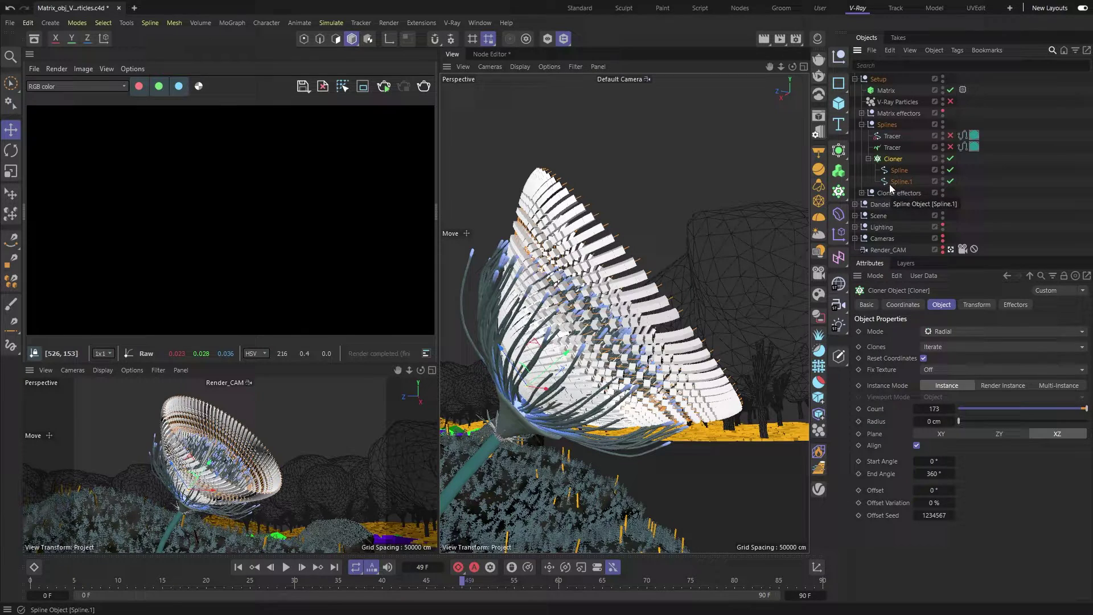
# - Enable the Random.1, Random.2 and Random.3 effectors in the Cloner effectors group
pyautogui.click(861, 193)
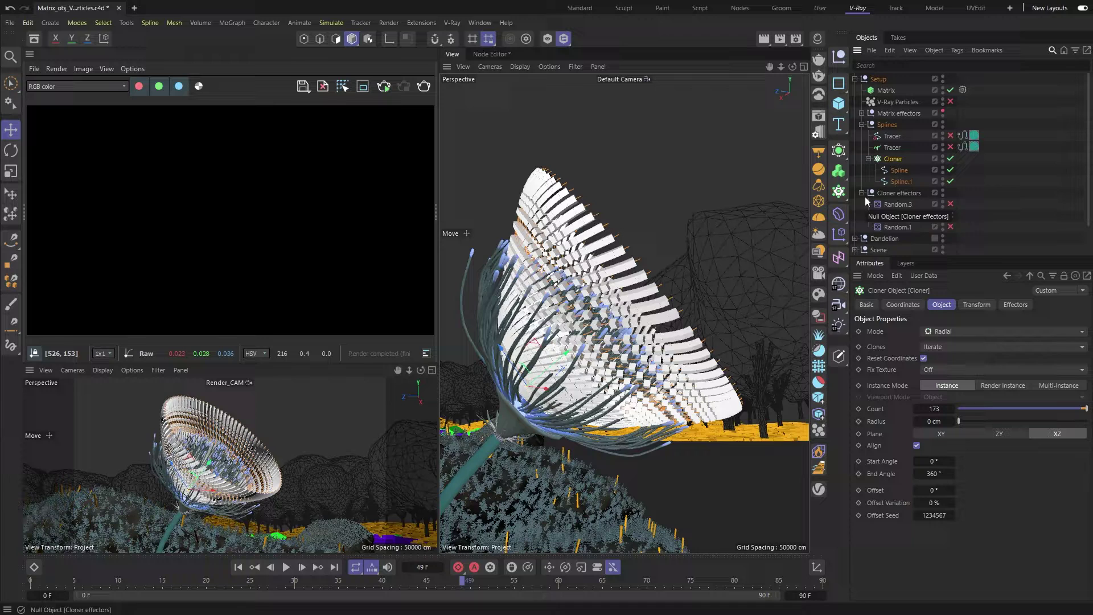
pyautogui.click(948, 228)
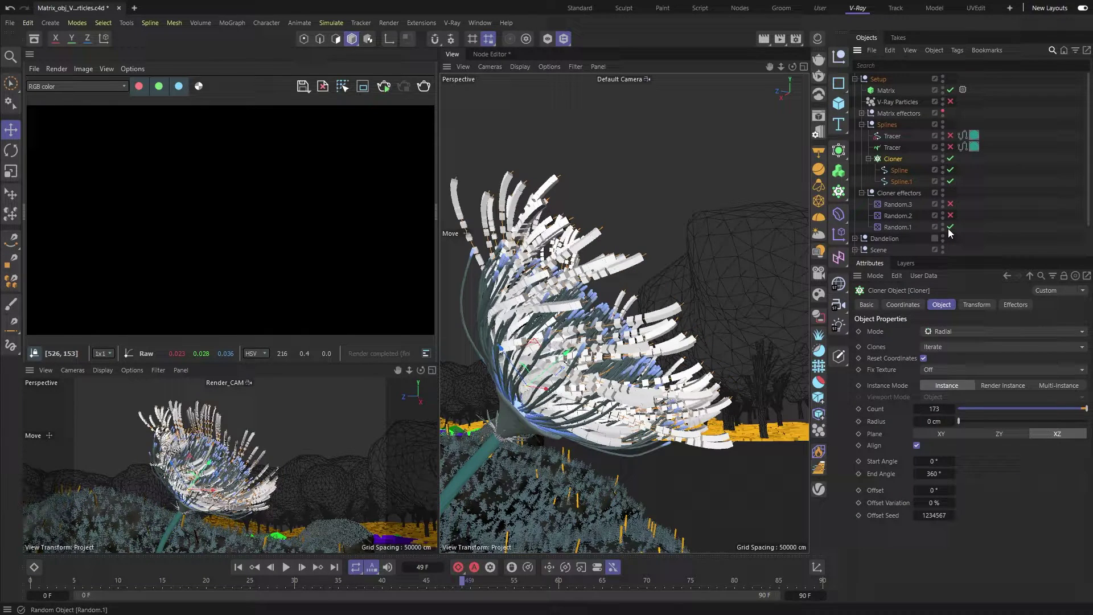
pyautogui.click(950, 216)
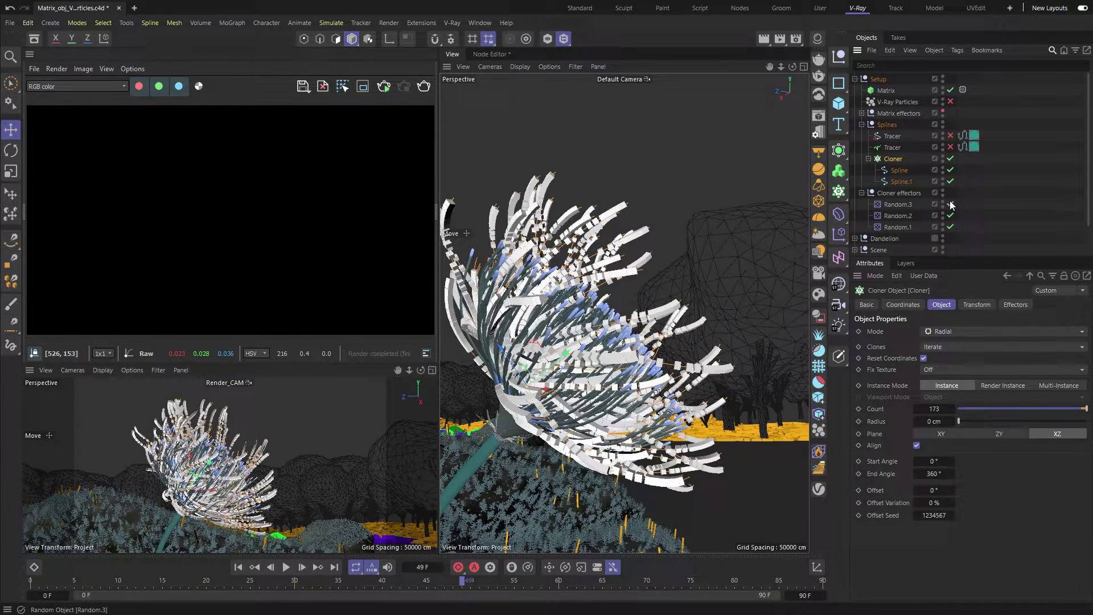
pyautogui.click(950, 205)
pyautogui.keyDown('alt'); pyautogui.moveTo(626, 370); pyautogui.dragTo(580, 376); pyautogui.keyUp('alt')
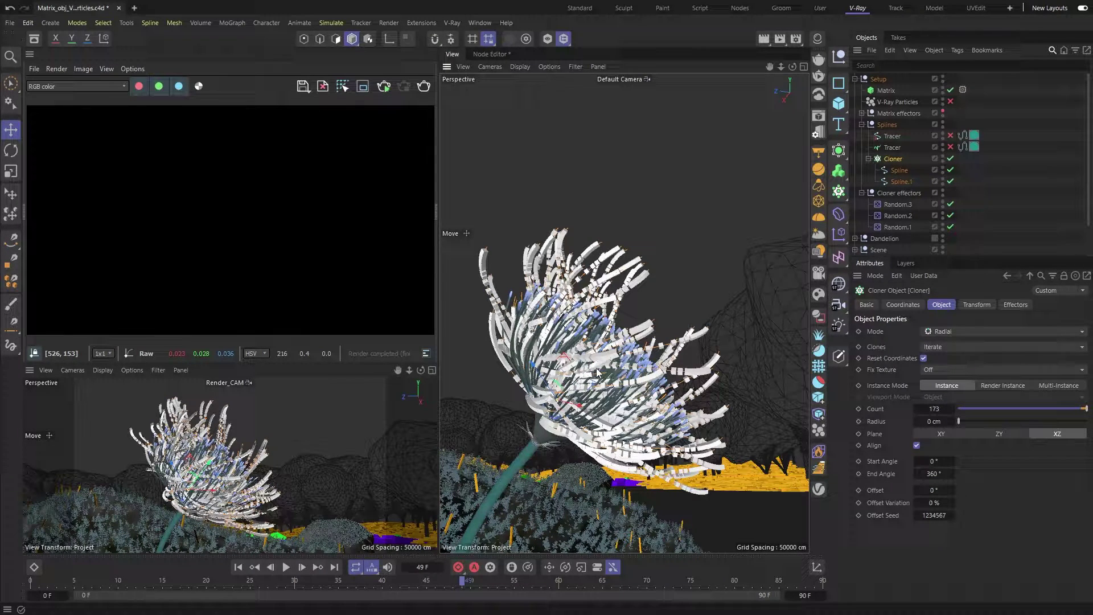
# - Add a Random effector to the Matrix with Position disabled and Color Mode set to Effector Color
pyautogui.click(885, 90)
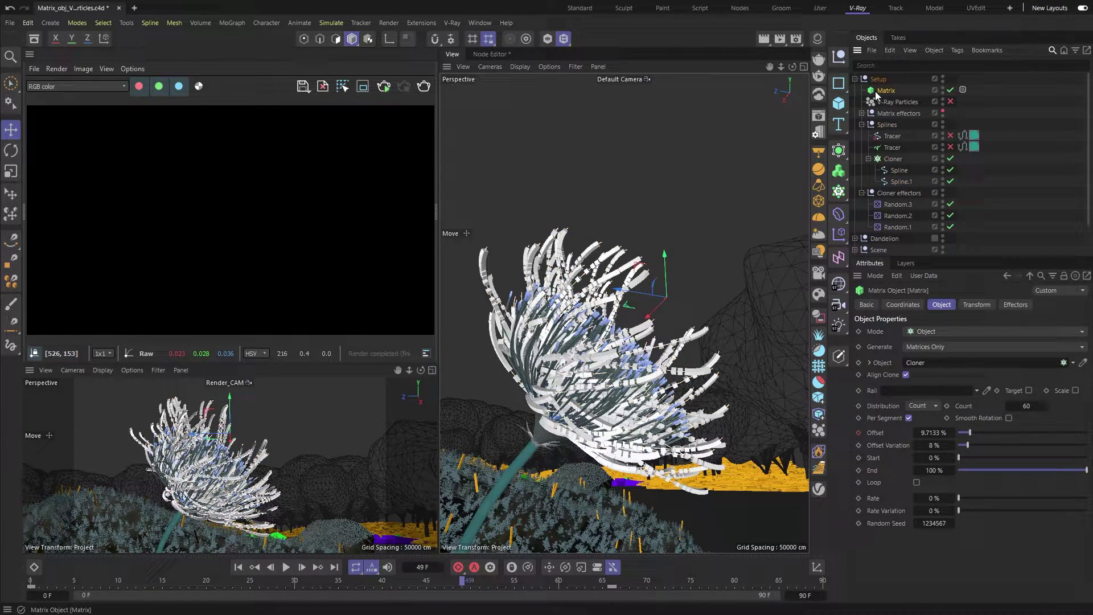
pyautogui.click(840, 234)
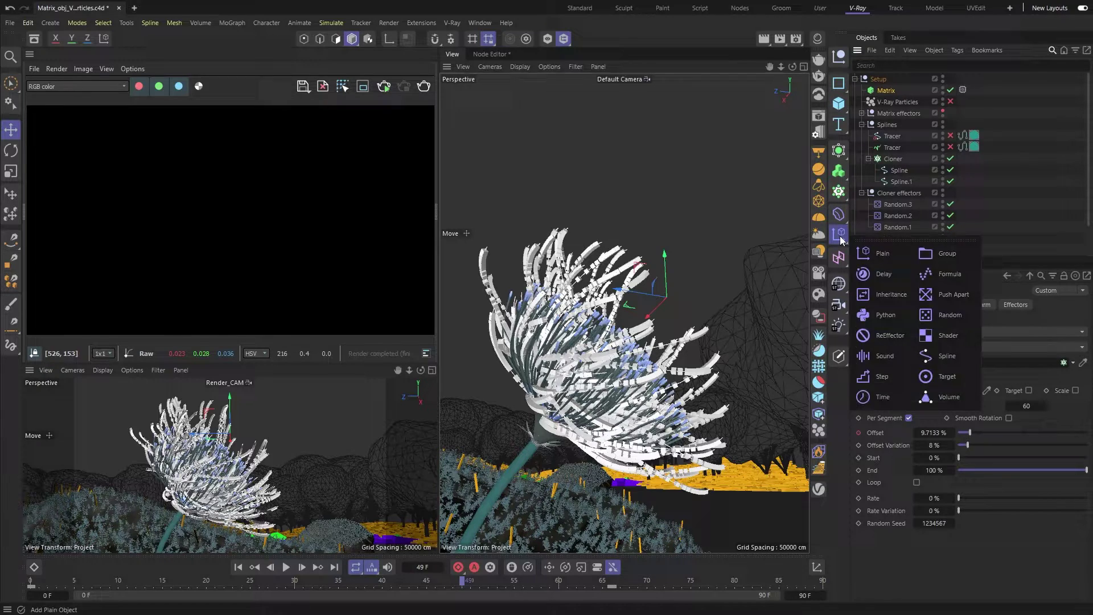
pyautogui.click(971, 321)
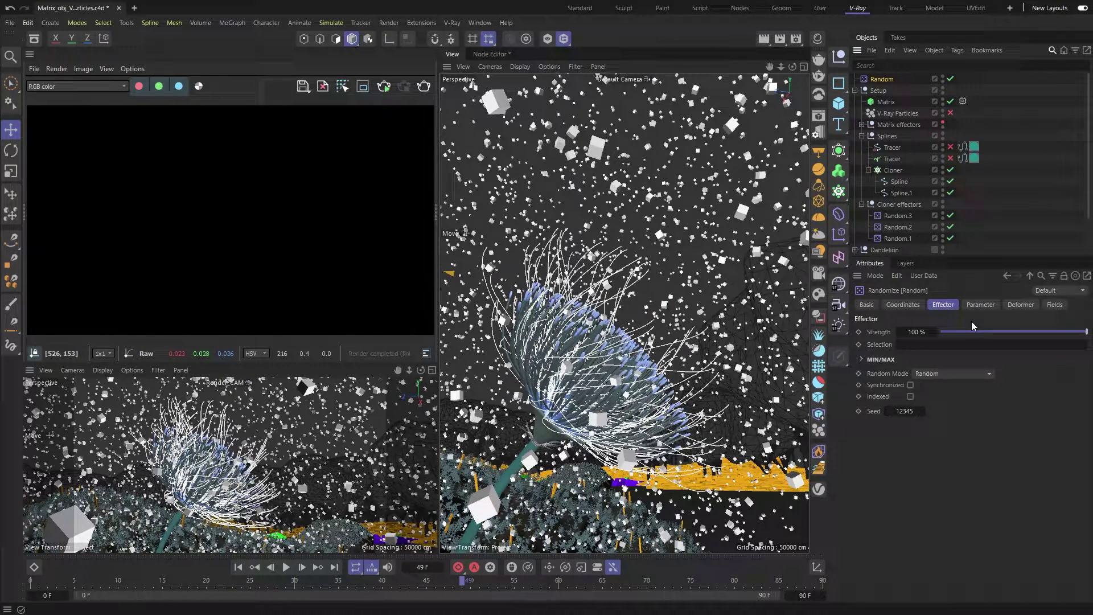
pyautogui.click(978, 306)
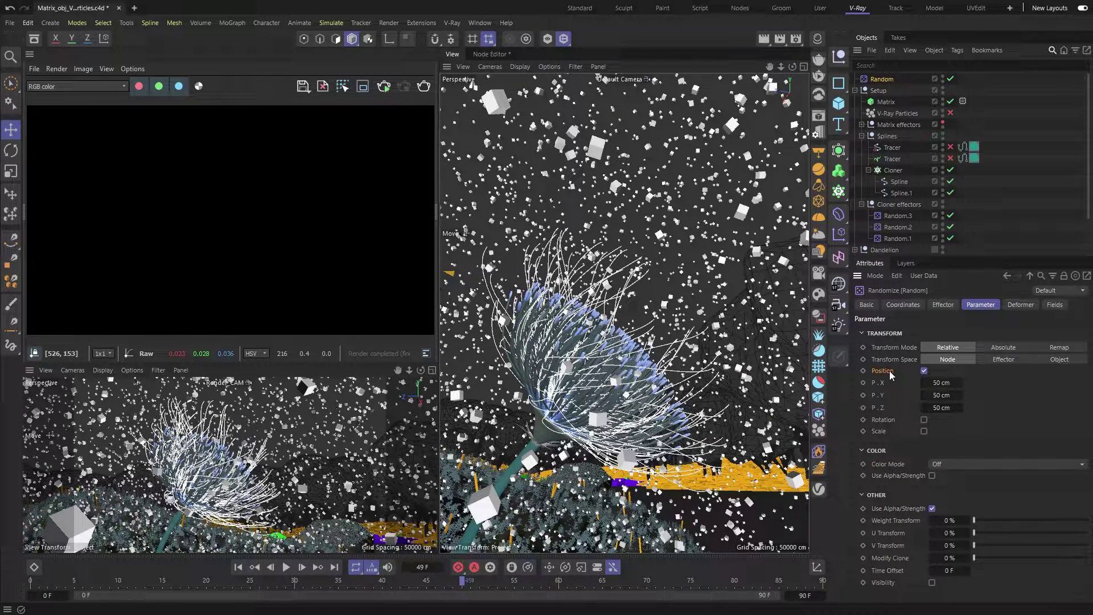
pyautogui.click(924, 371)
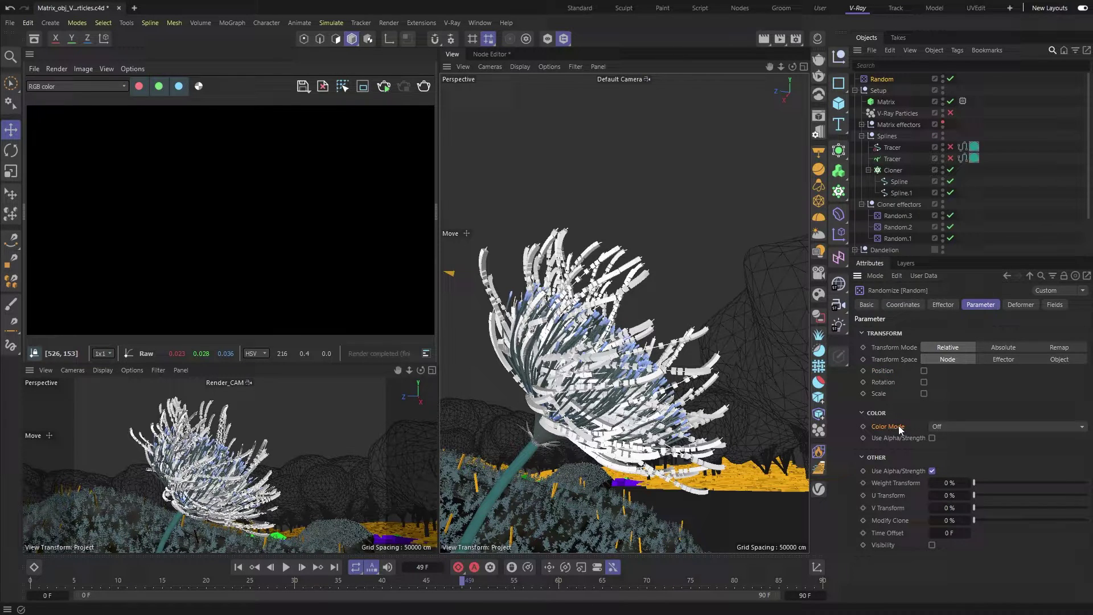
pyautogui.click(930, 427)
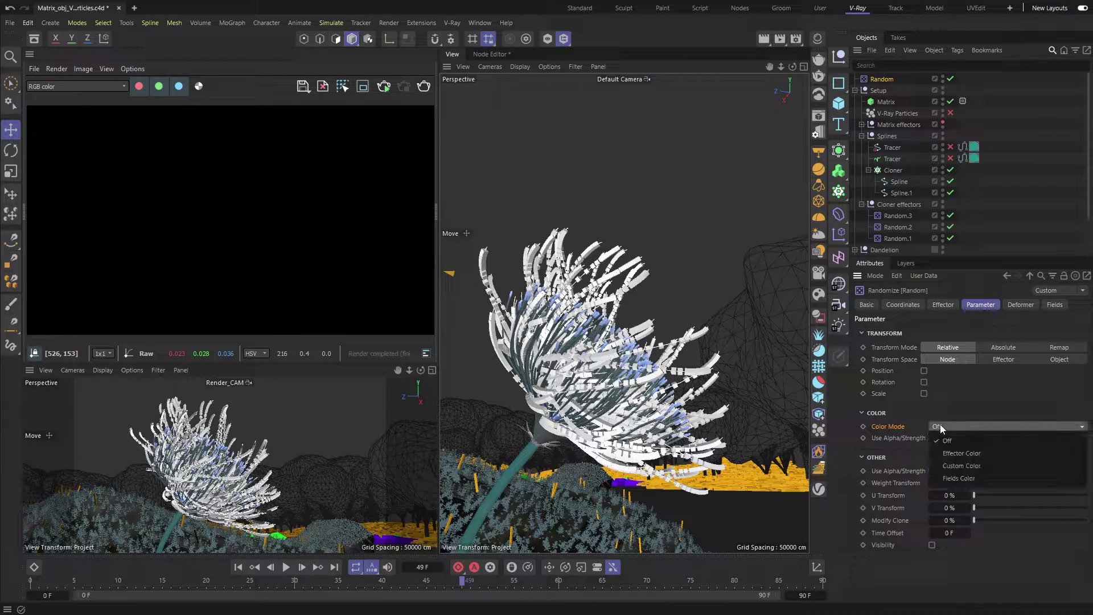
pyautogui.click(957, 453)
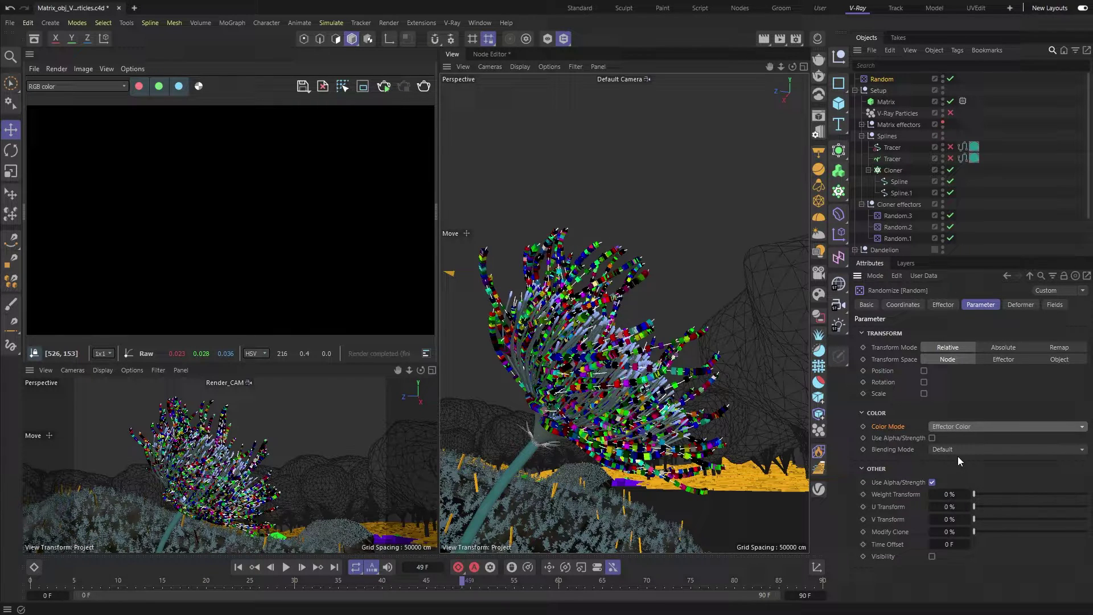
# - Rename the new Random effector to Random.Color
pyautogui.click(866, 304)
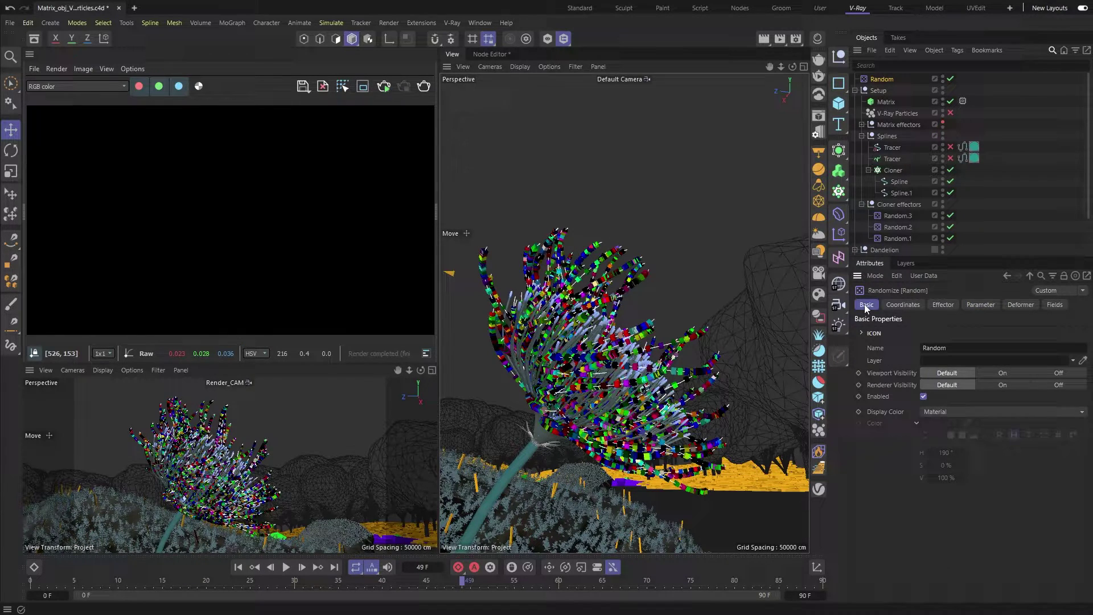
pyautogui.click(964, 347)
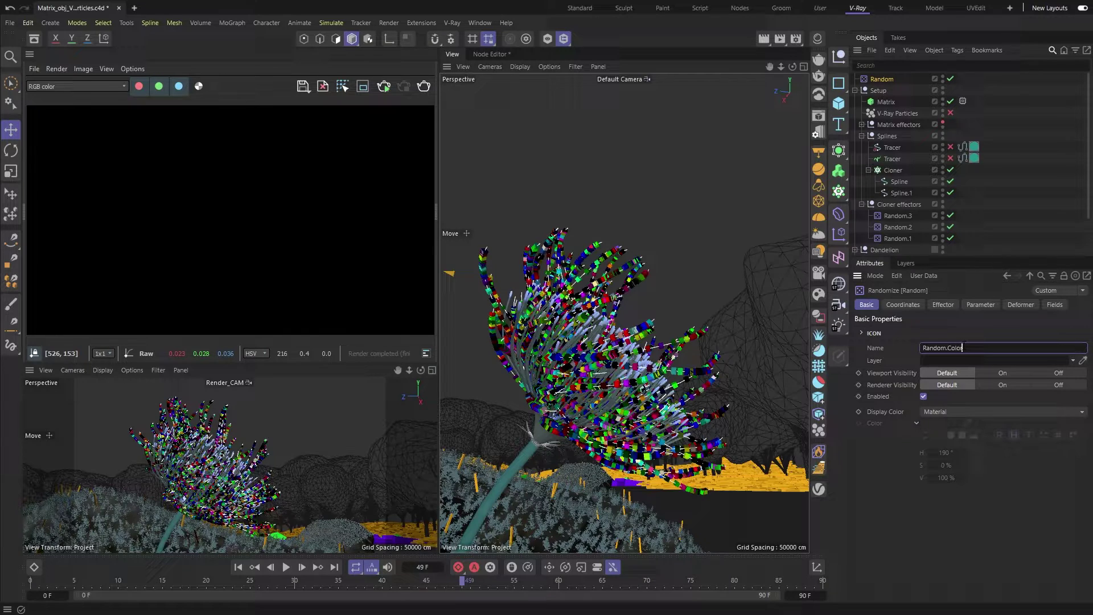
pyautogui.press('Return')
# - Add a V-Ray Particles object of type Phoenix with the Matrix as its particle source
pyautogui.click(819, 432)
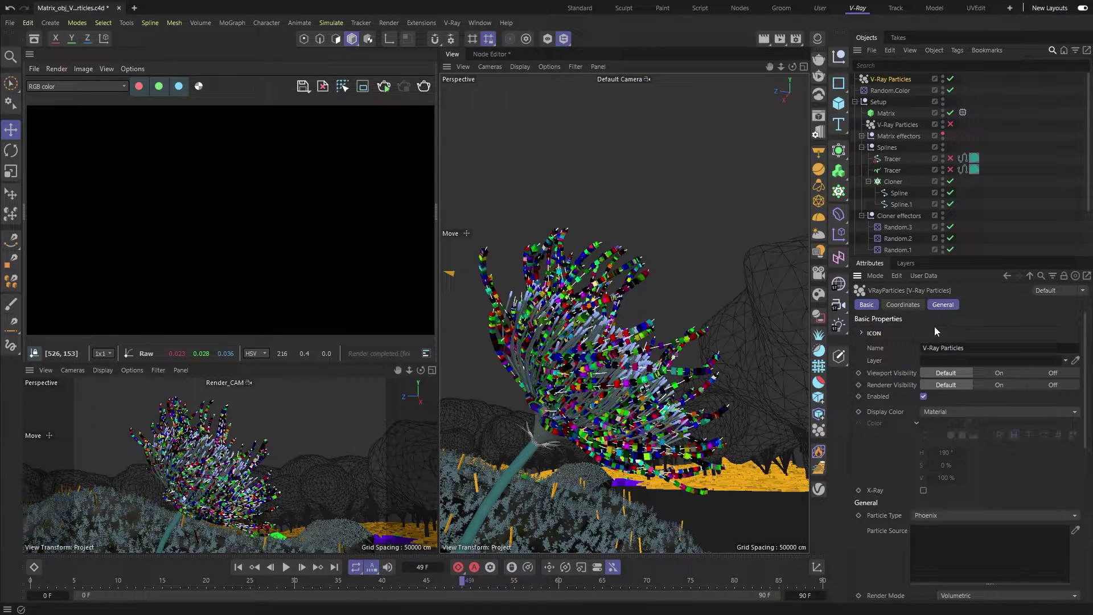
pyautogui.click(942, 305)
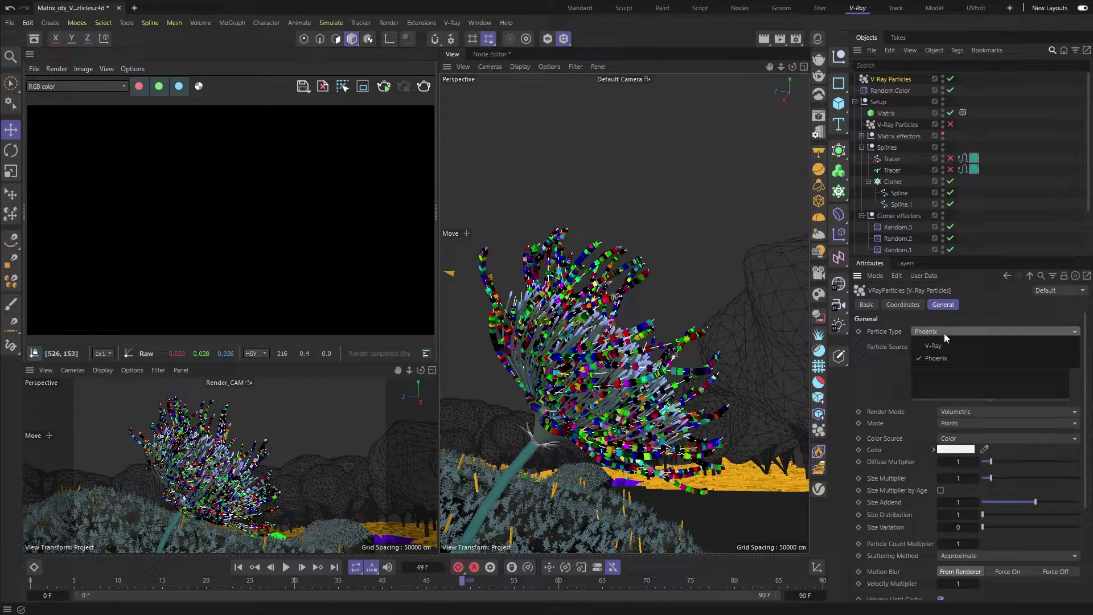
pyautogui.click(943, 333)
pyautogui.click(954, 357)
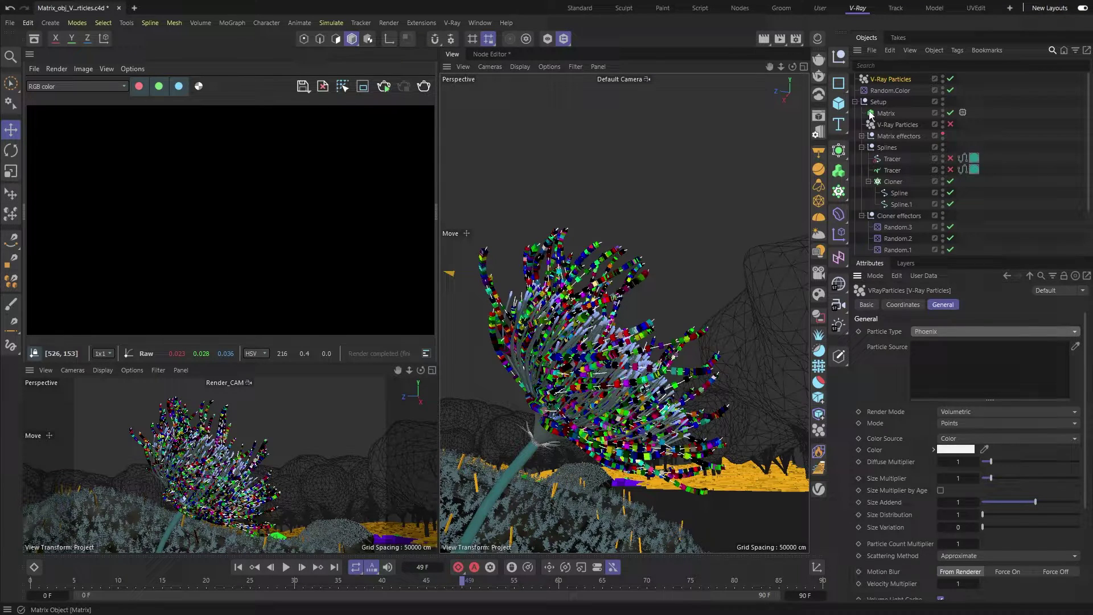
pyautogui.moveTo(884, 113); pyautogui.dragTo(951, 367)
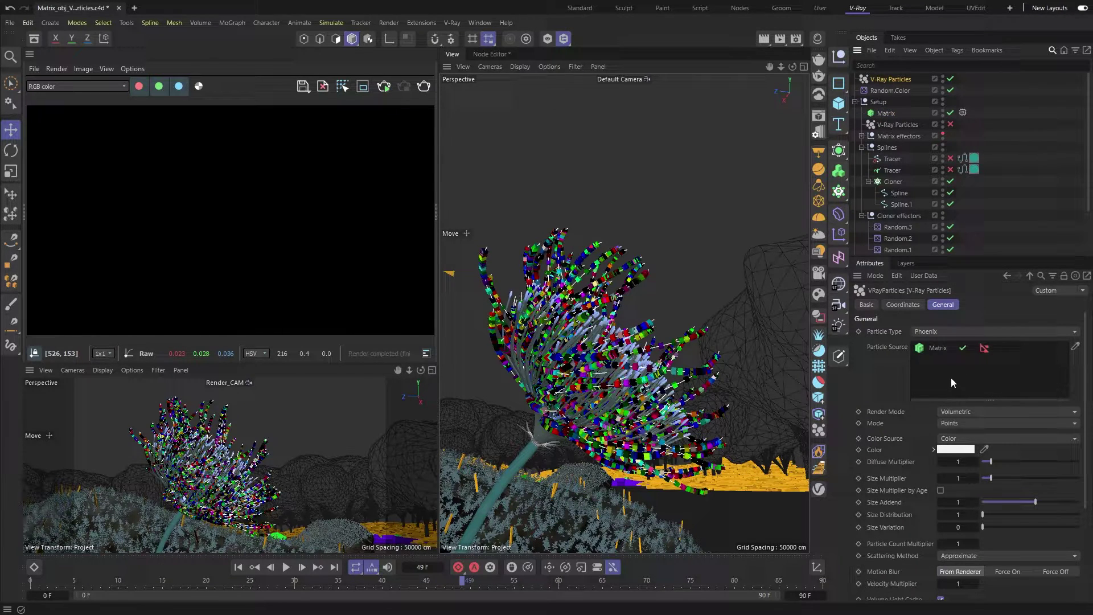
# - Set the V-Ray Particles to Bubbles mode, coloured by the color particle channel, with a Diffuse Multiplier of 7.5
pyautogui.click(956, 425)
pyautogui.click(966, 438)
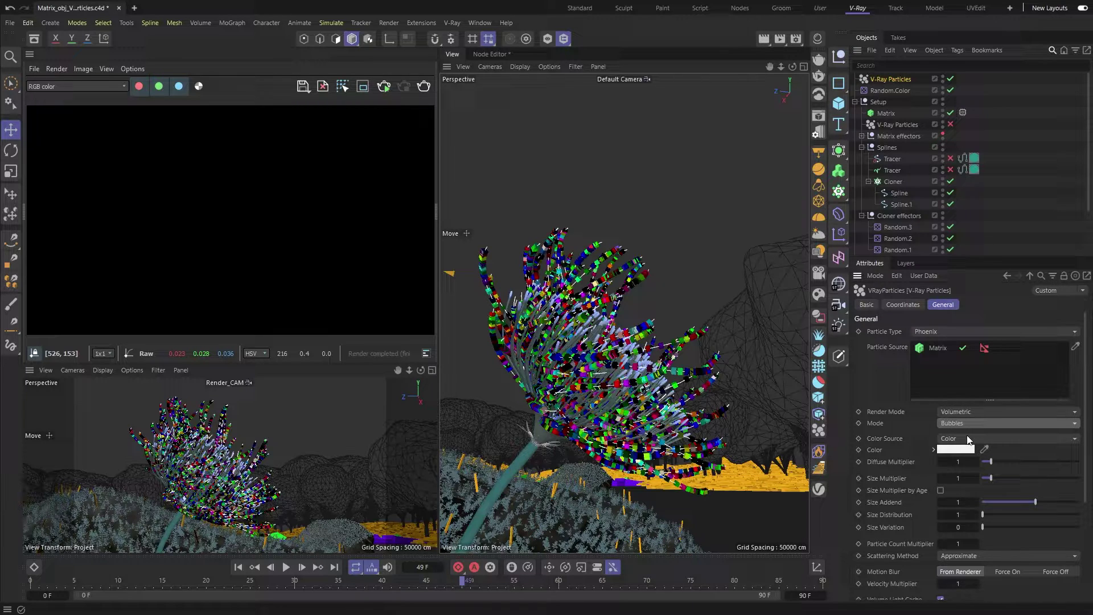
pyautogui.click(967, 438)
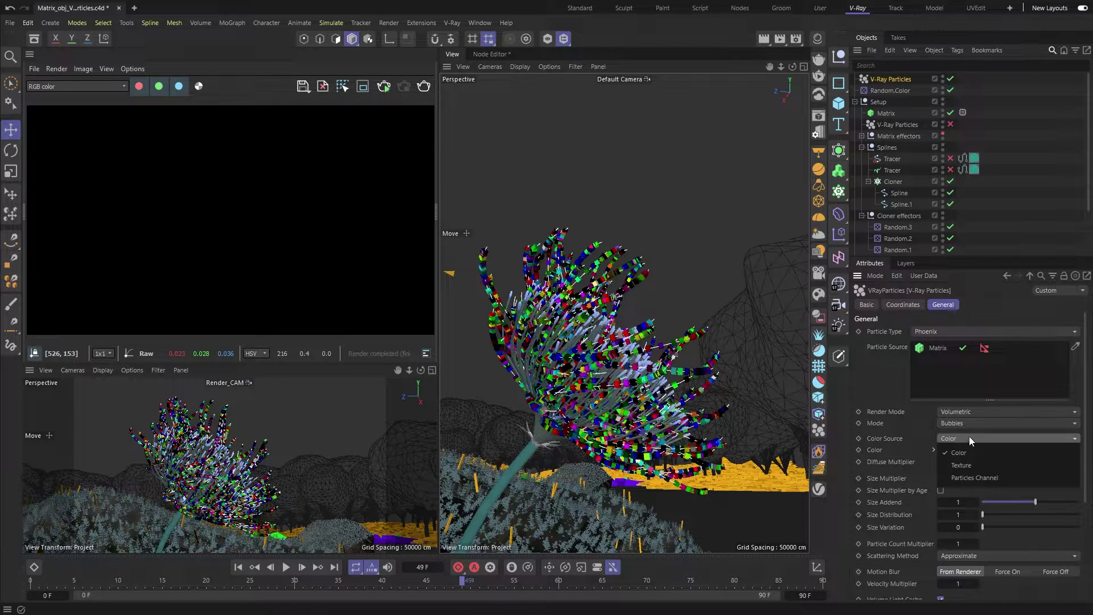
pyautogui.click(1005, 476)
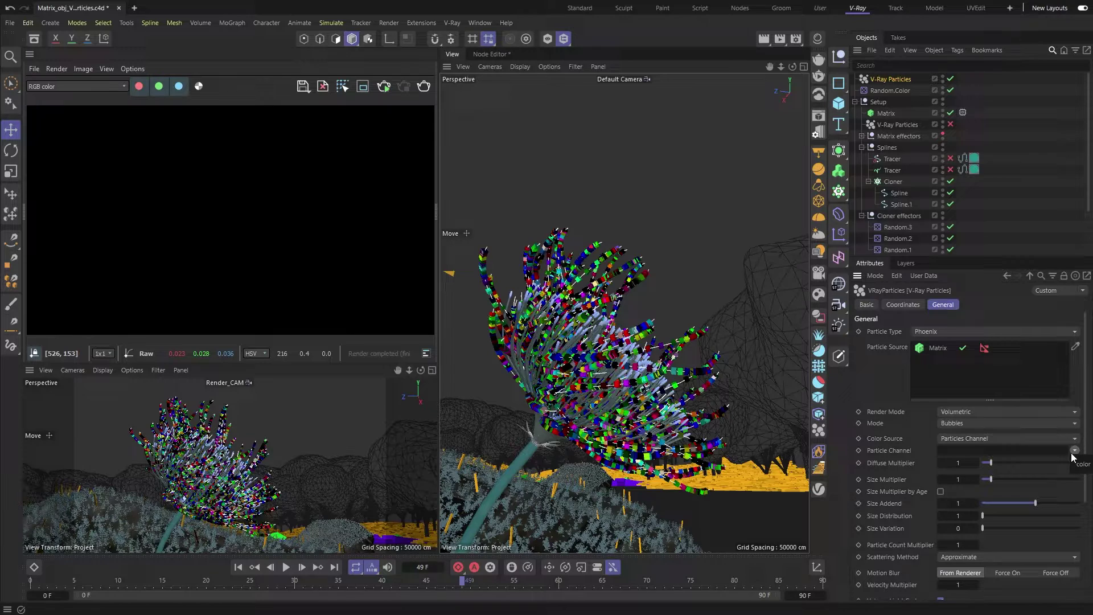
pyautogui.click(1077, 469)
pyautogui.click(1056, 463)
# - Start the interactive V-Ray render and set the particles' Size Addend to 0.2
pyautogui.click(384, 86)
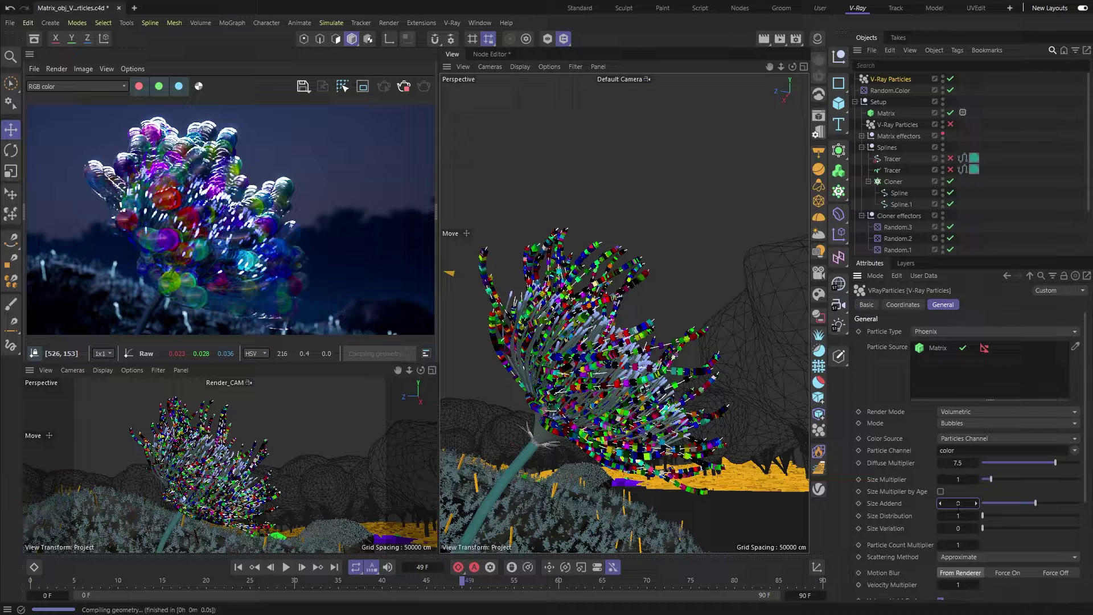
pyautogui.press('Return')
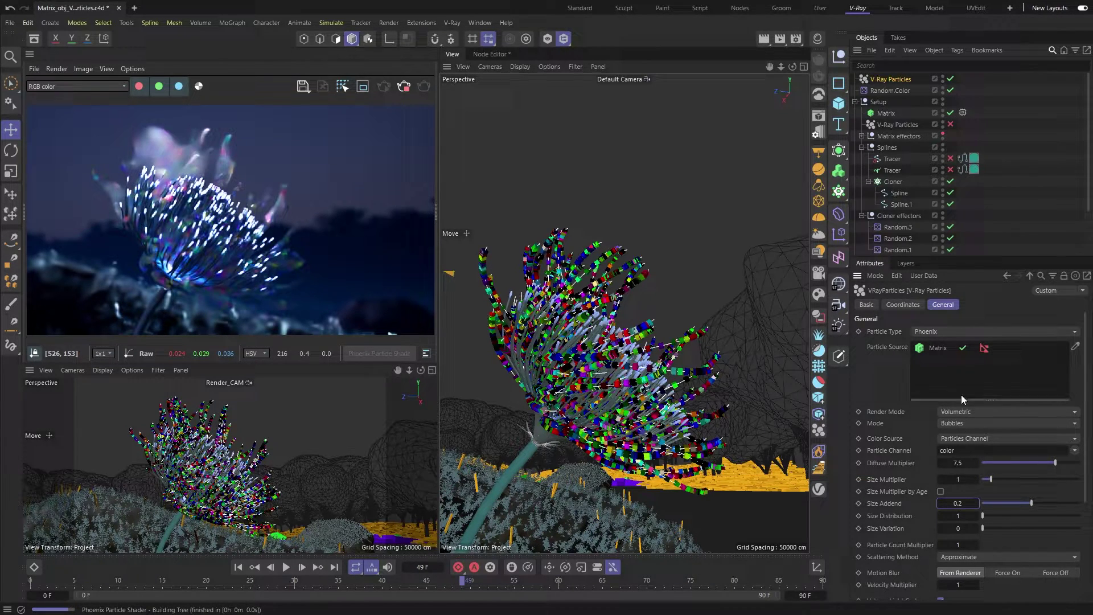
# - Move Random.Color to the top of the Matrix's effector list and enable all the other effectors
pyautogui.click(881, 115)
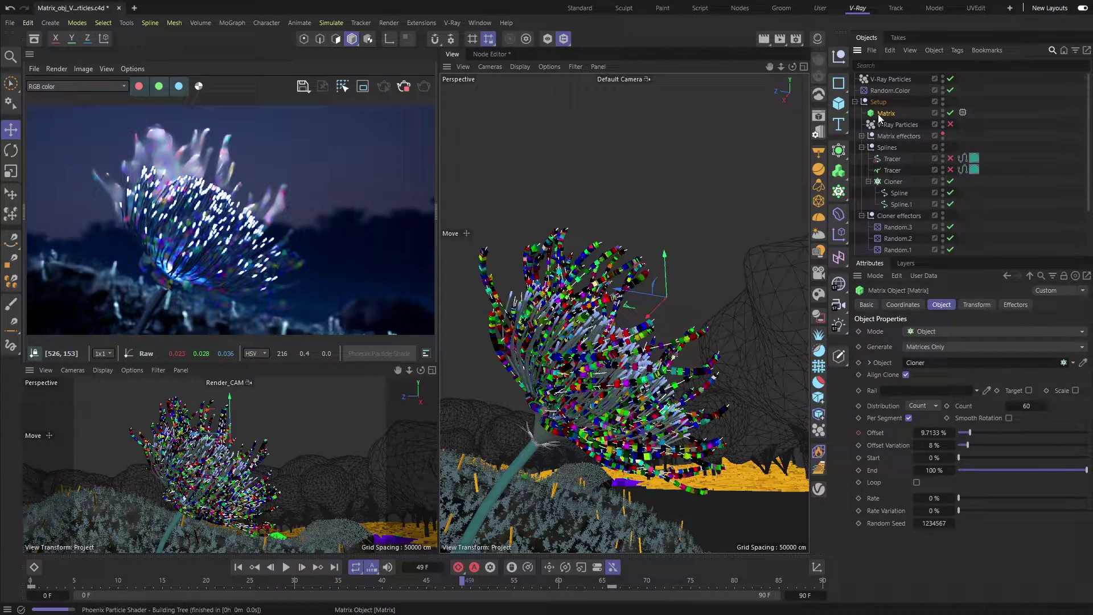
pyautogui.click(1014, 305)
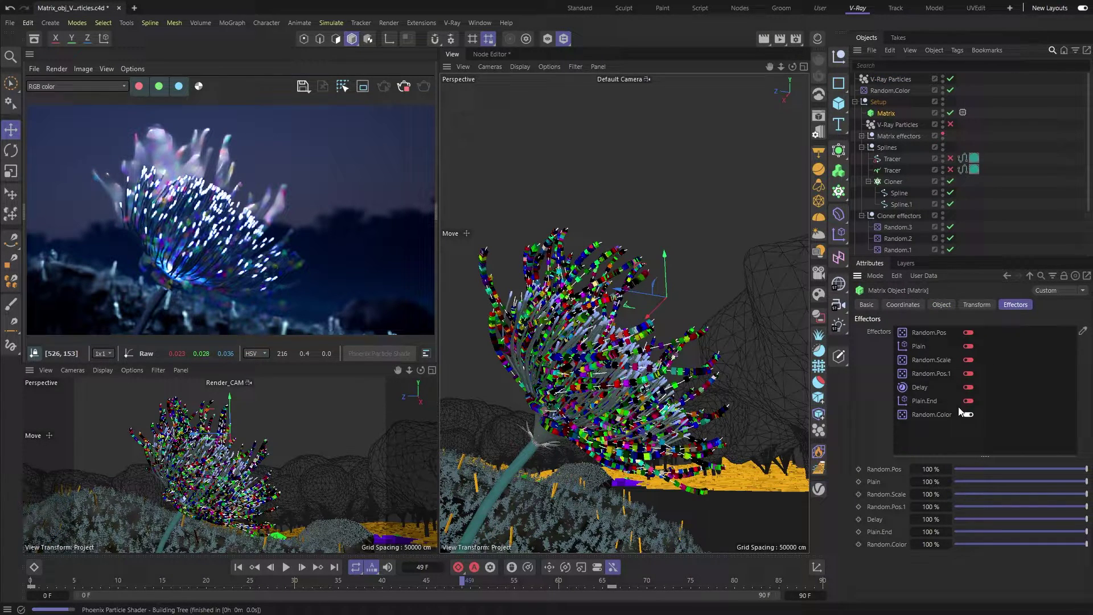
pyautogui.moveTo(942, 346); pyautogui.dragTo(933, 330)
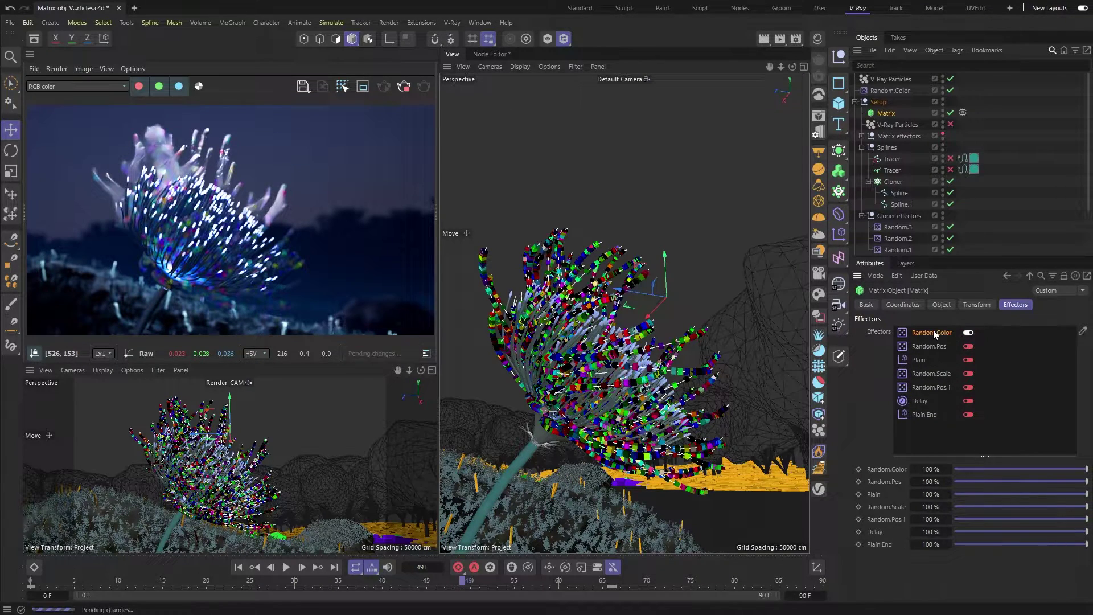
pyautogui.keyDown('shift'); pyautogui.click(934, 413); pyautogui.keyUp('shift')
pyautogui.click(968, 415)
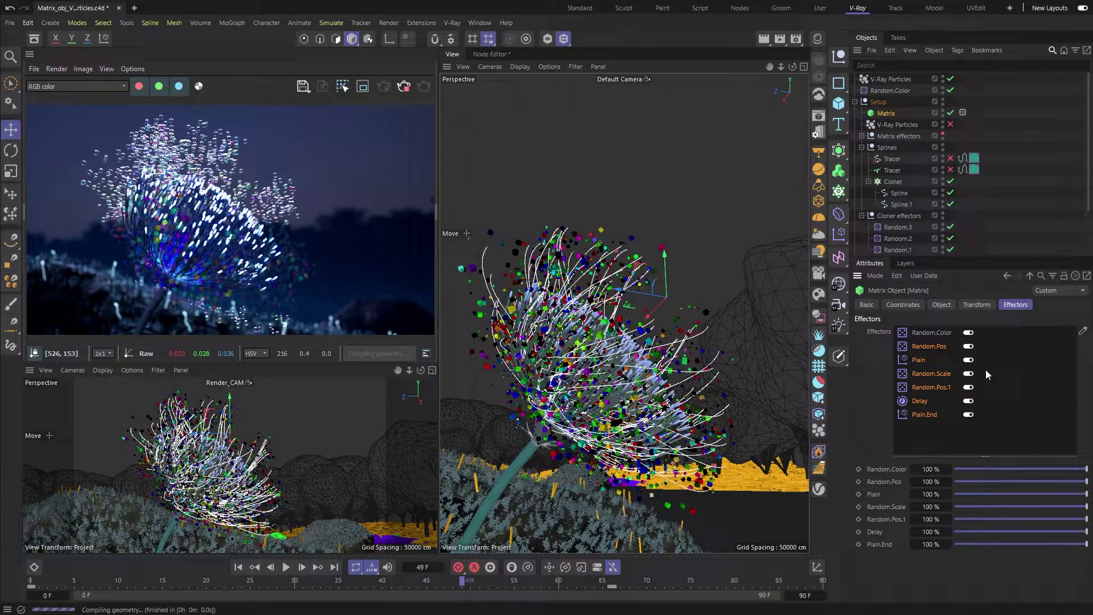
# - Disable the Phoenix-type V-Ray Particles, enable the V-Ray Particles inside Setup and assign the Matrix Particles material to it
pyautogui.click(950, 79)
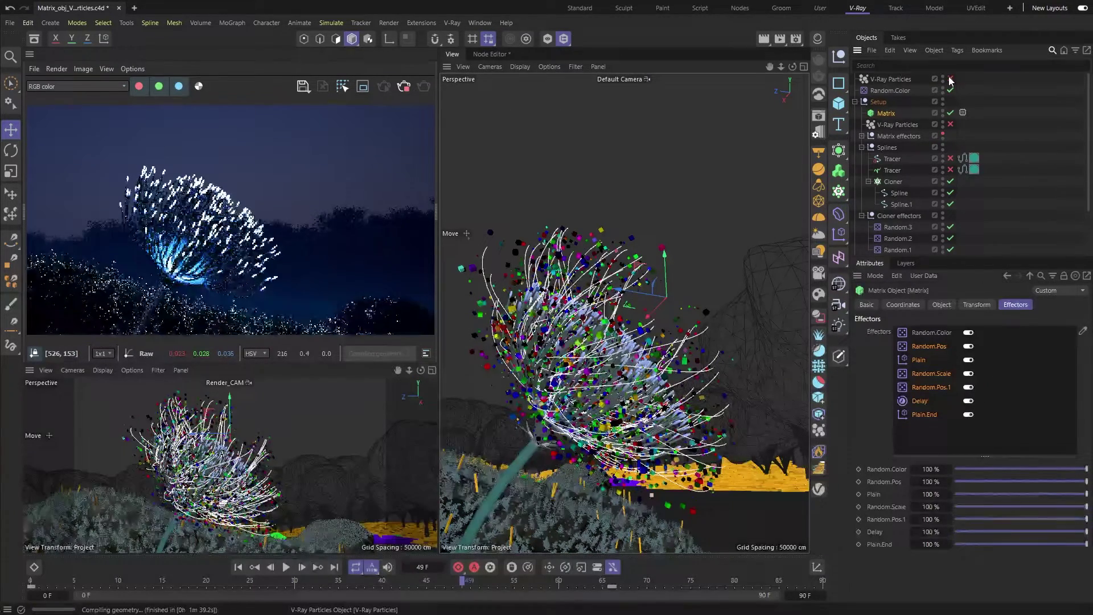
pyautogui.click(905, 124)
pyautogui.click(950, 124)
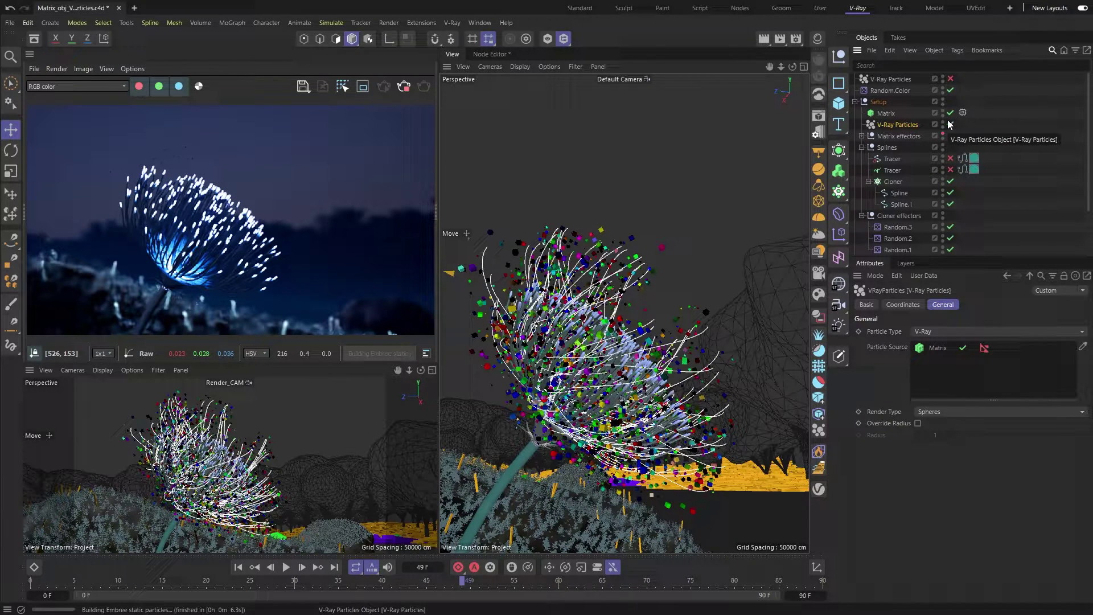
pyautogui.click(820, 42)
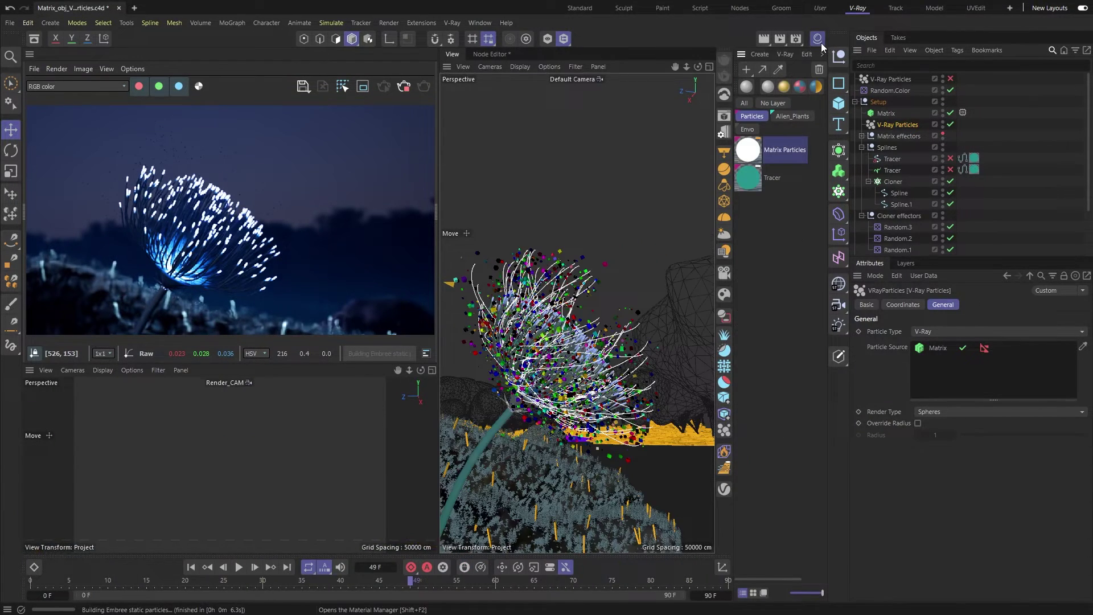
pyautogui.moveTo(782, 152); pyautogui.dragTo(872, 130)
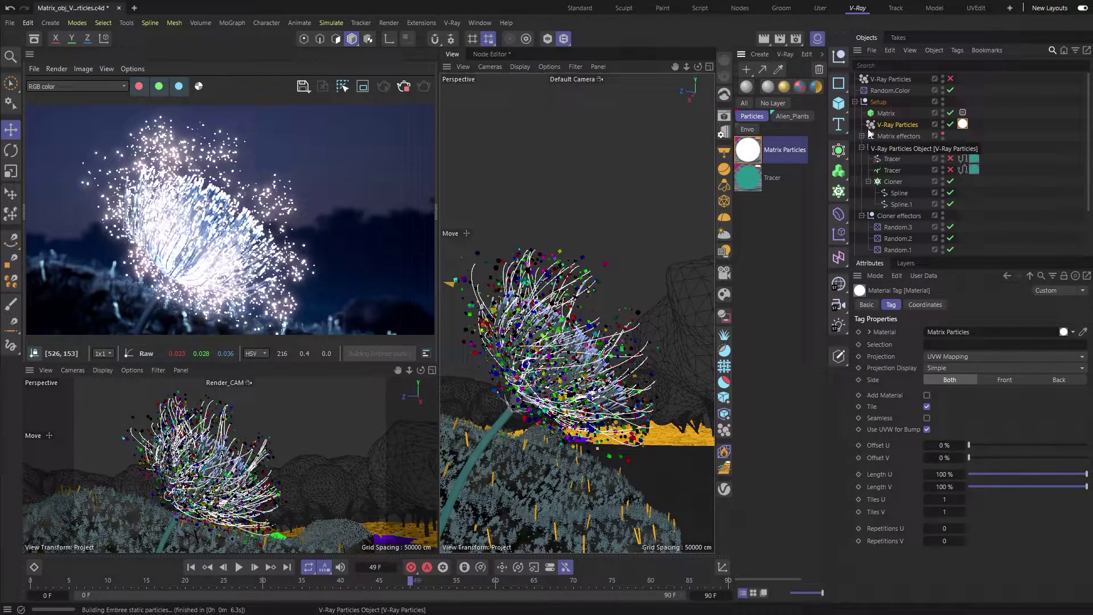
# - Add a Particle Sampler node to the Matrix Particles material and route its Color through the Remap node into Light Color
pyautogui.doubleClick(760, 161)
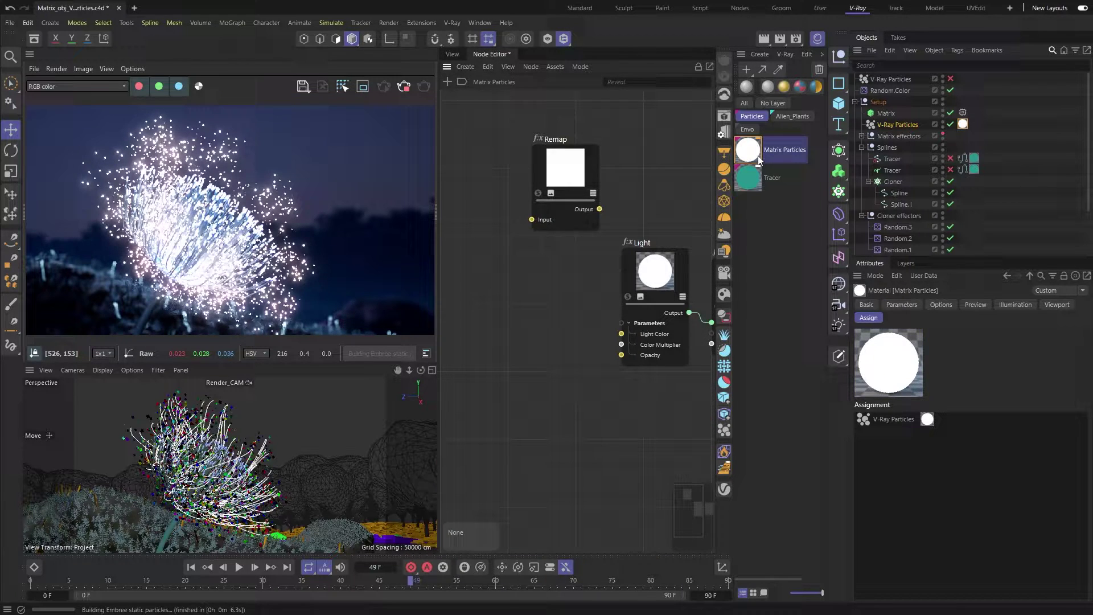
pyautogui.doubleClick(493, 272)
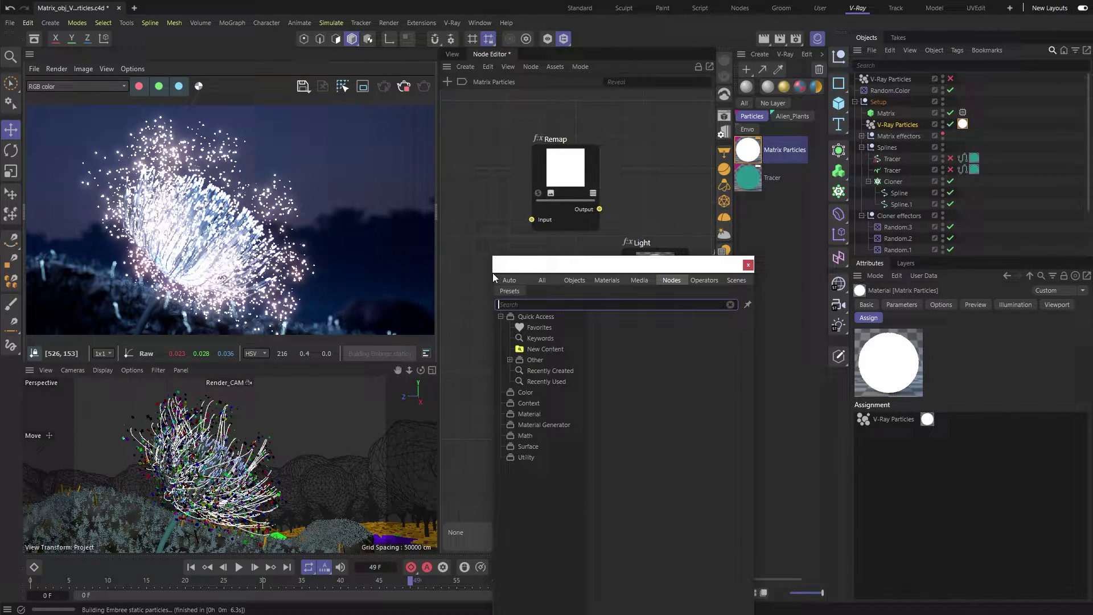
pyautogui.write('partic')
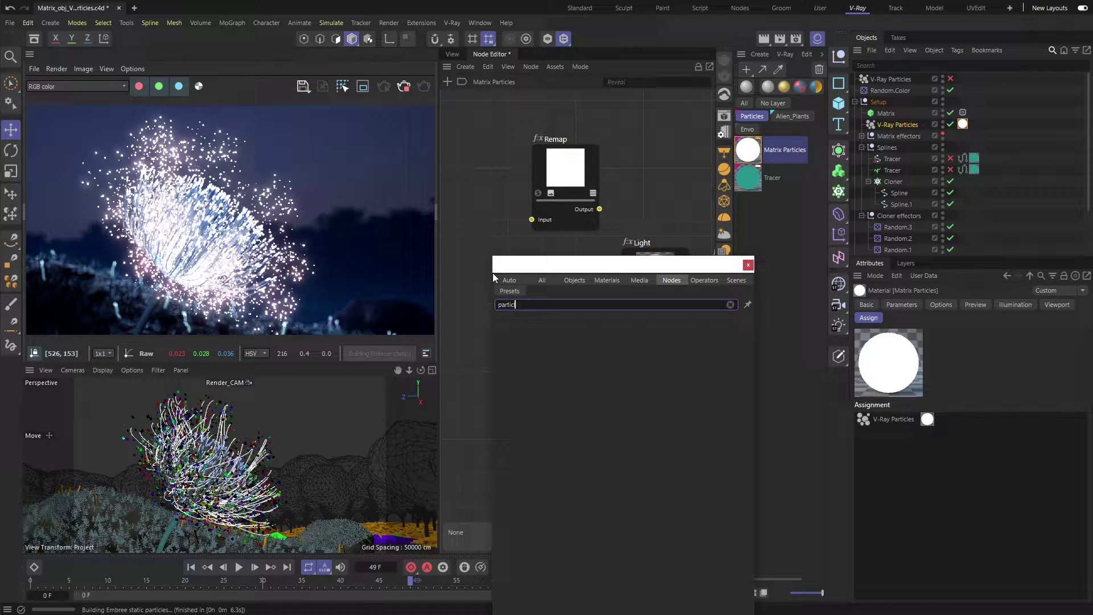
pyautogui.press('Return')
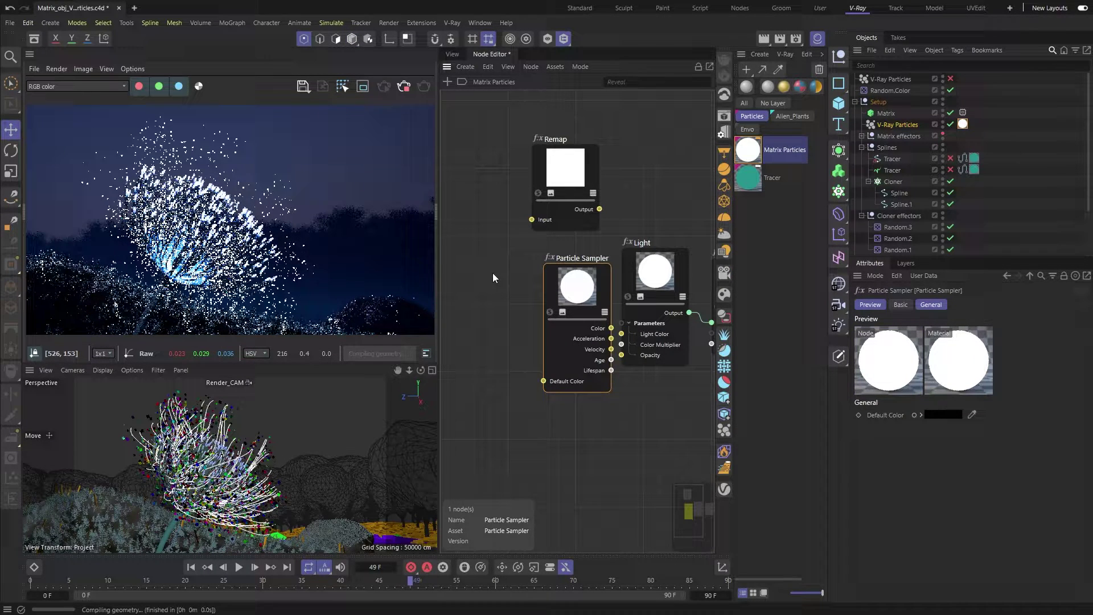
pyautogui.moveTo(589, 320); pyautogui.dragTo(631, 337)
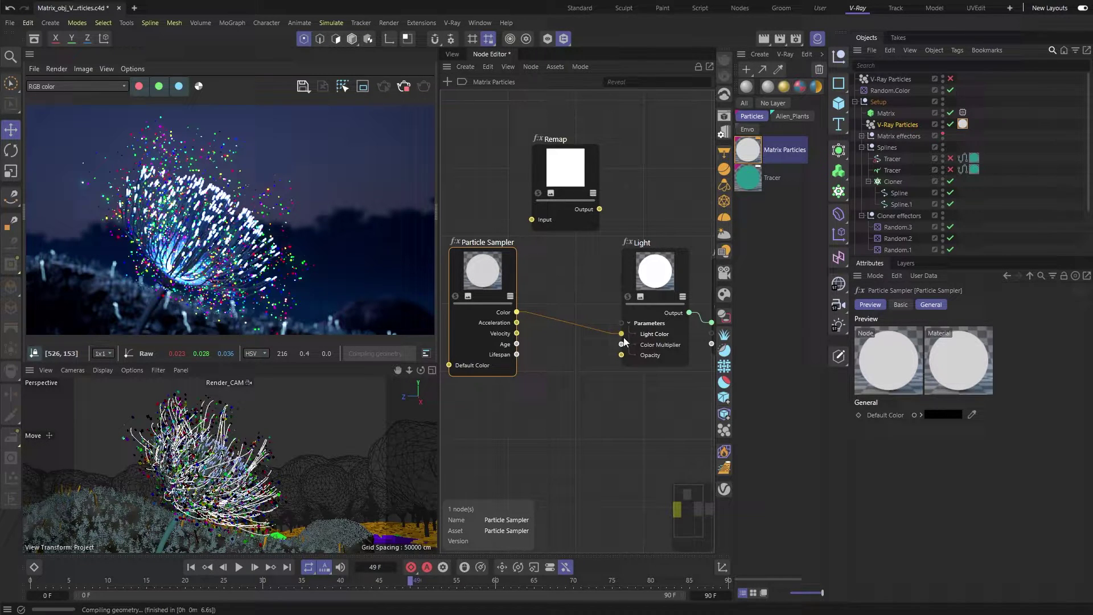
pyautogui.moveTo(517, 313); pyautogui.dragTo(621, 333)
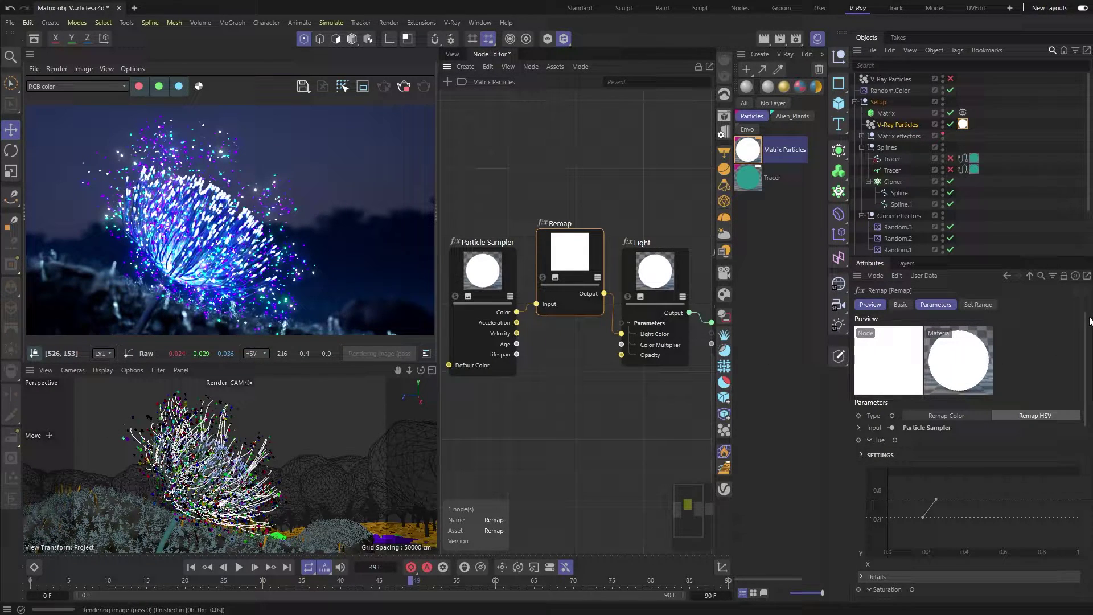
# - Shift the Remap node's Hue curve to try teal, green and magenta tints, finishing on blue and violet particle colours
pyautogui.scroll(-5, 1085, 320)
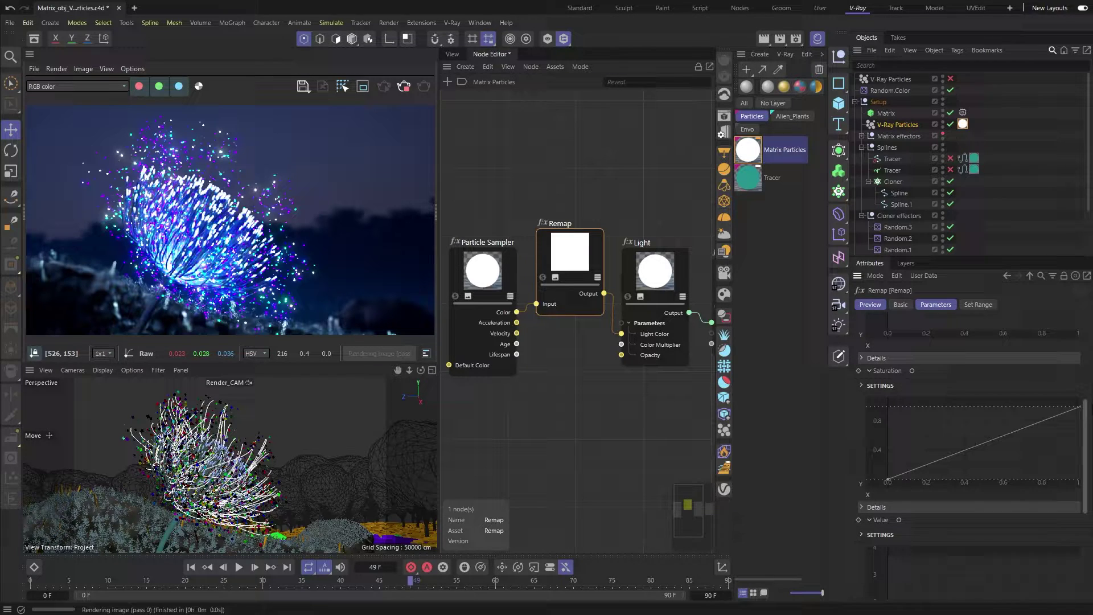
pyautogui.scroll(3, 971, 455)
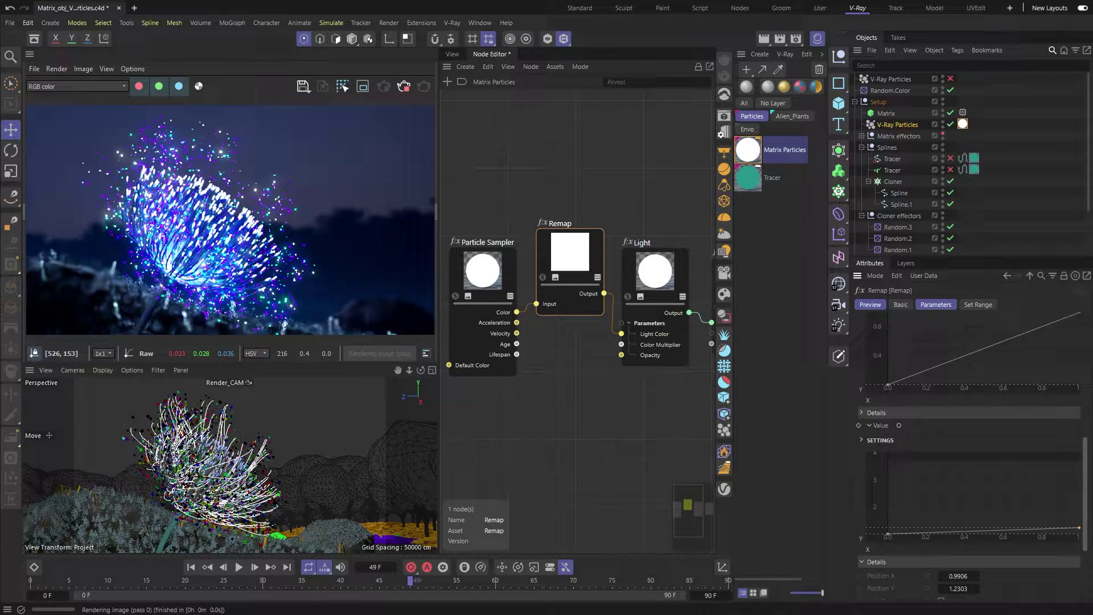
pyautogui.scroll(5, 1053, 372)
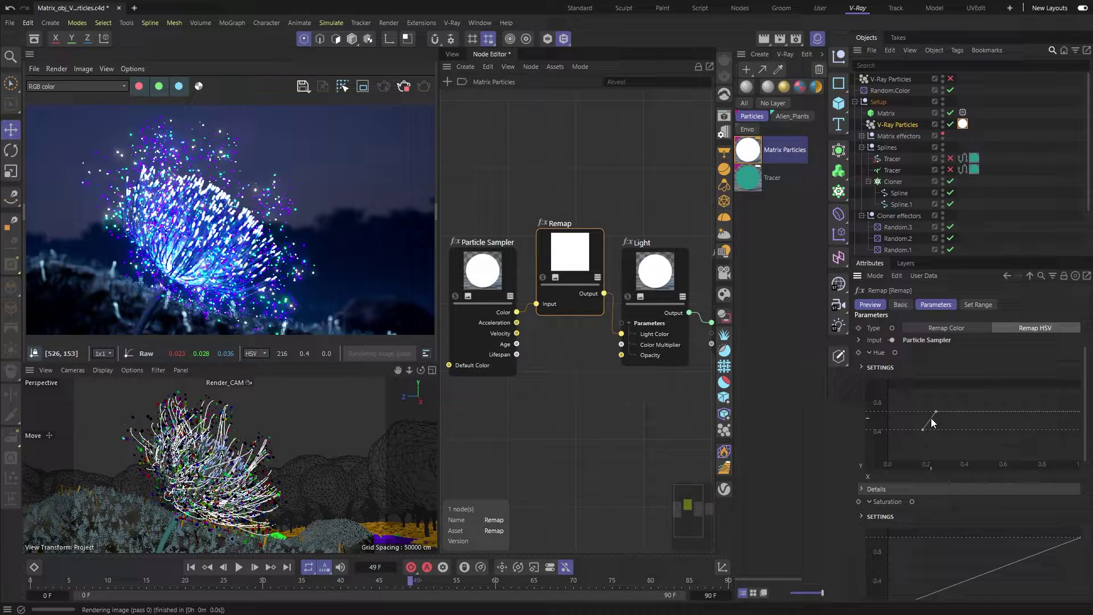
pyautogui.moveTo(932, 419); pyautogui.dragTo(938, 428)
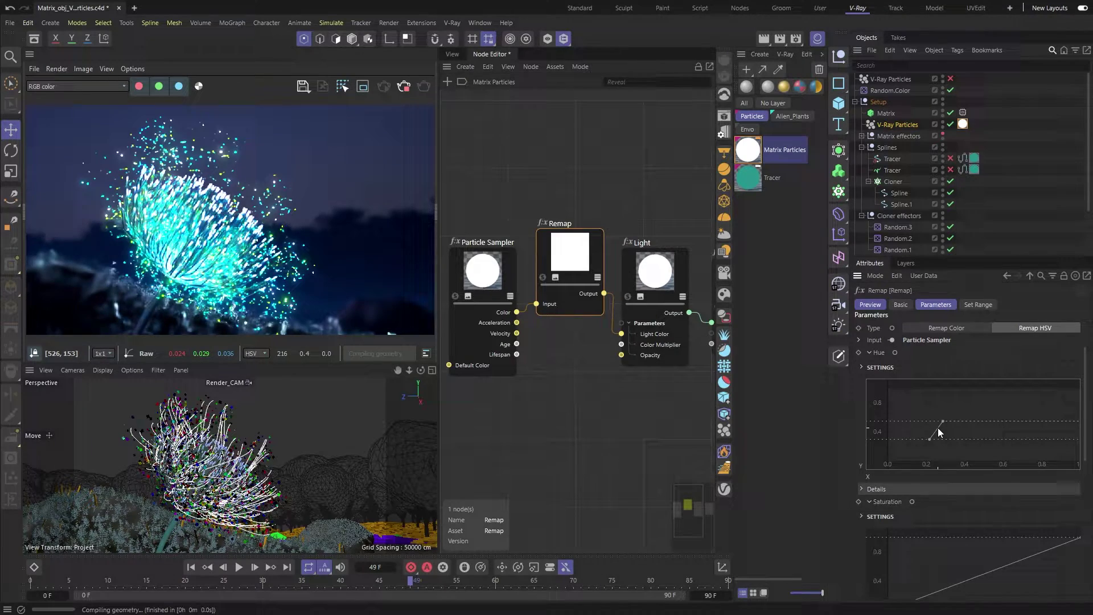
pyautogui.moveTo(938, 428); pyautogui.dragTo(966, 439)
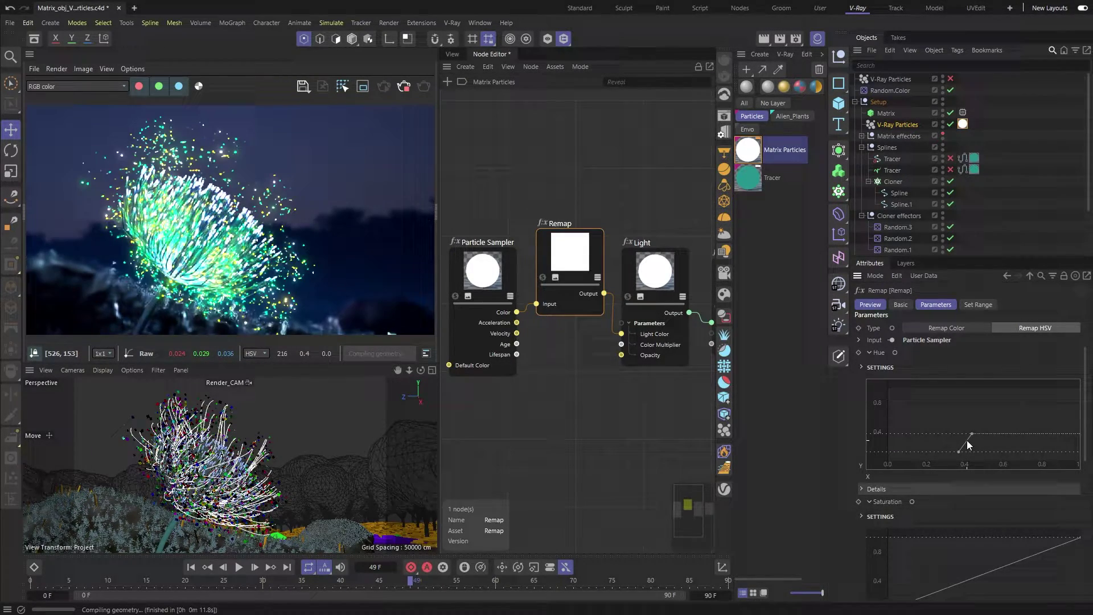
pyautogui.moveTo(967, 440); pyautogui.dragTo(914, 407)
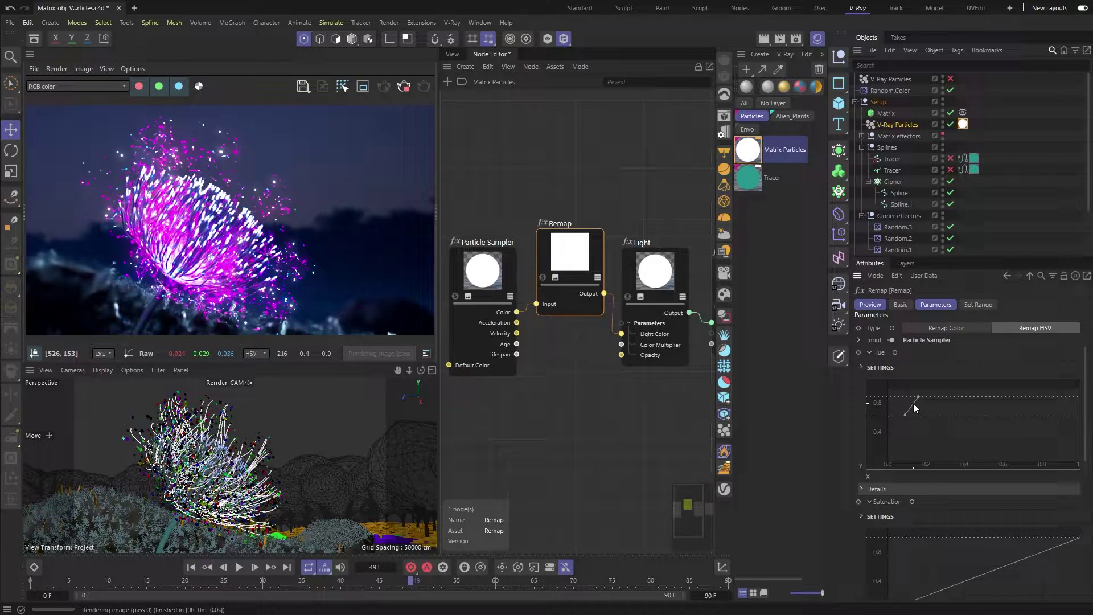
pyautogui.moveTo(913, 405); pyautogui.dragTo(935, 422)
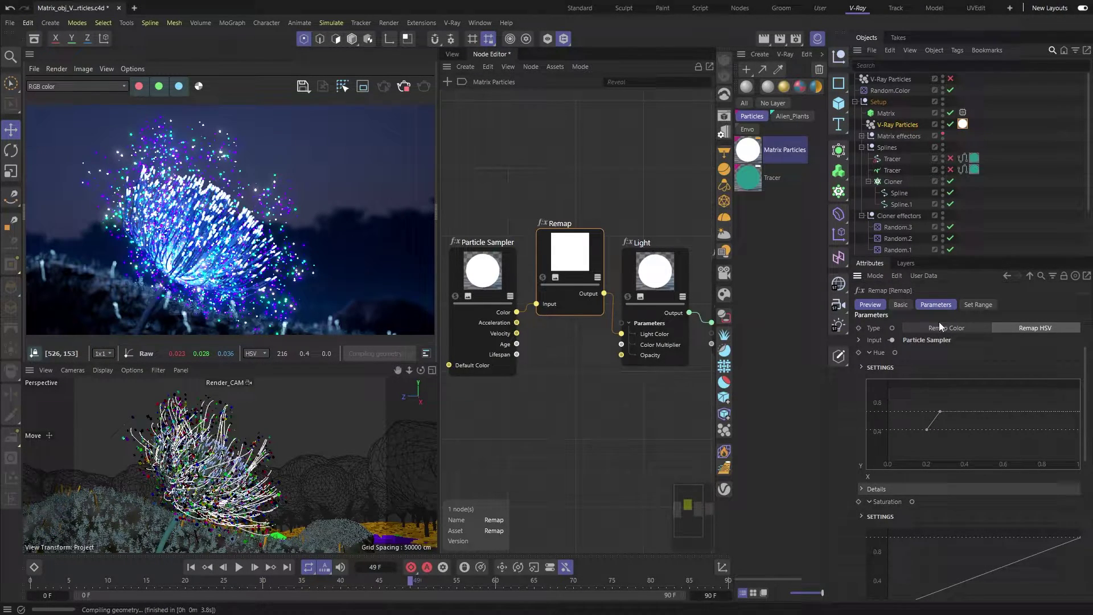
# - Enable the MoGraph Tracer linked to the Matrix and inspect the width settings of its Renderable Spline tag
pyautogui.click(882, 171)
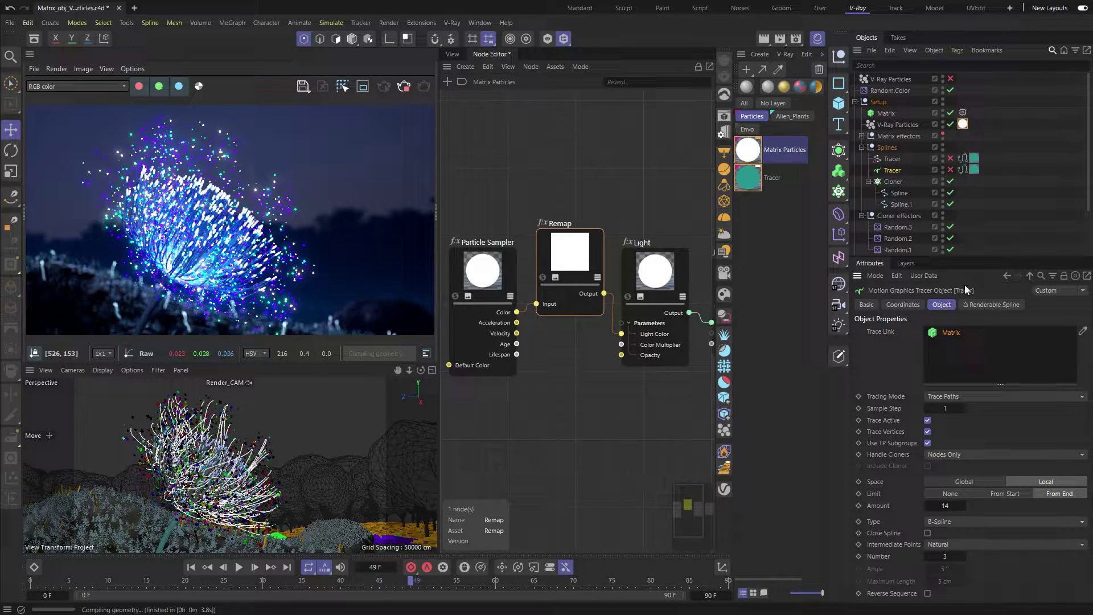
pyautogui.click(950, 169)
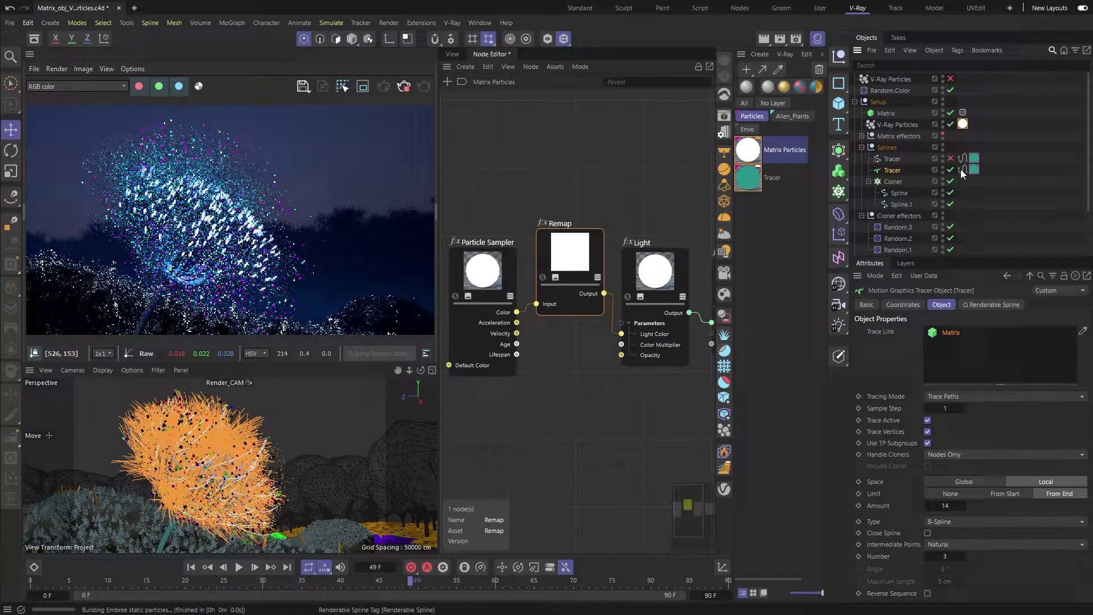
pyautogui.click(960, 169)
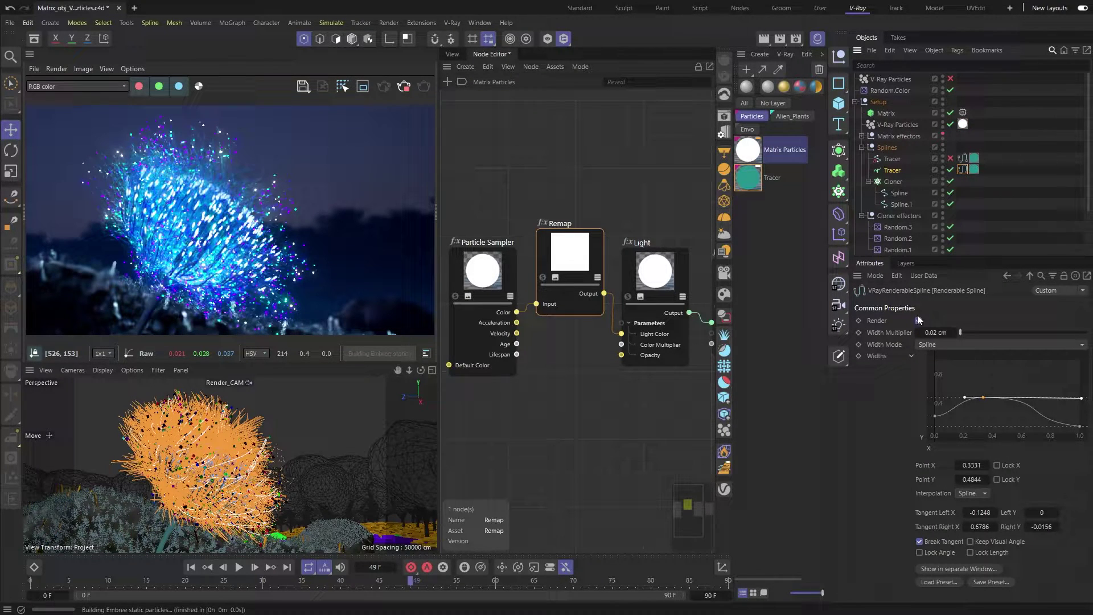
pyautogui.click(893, 333)
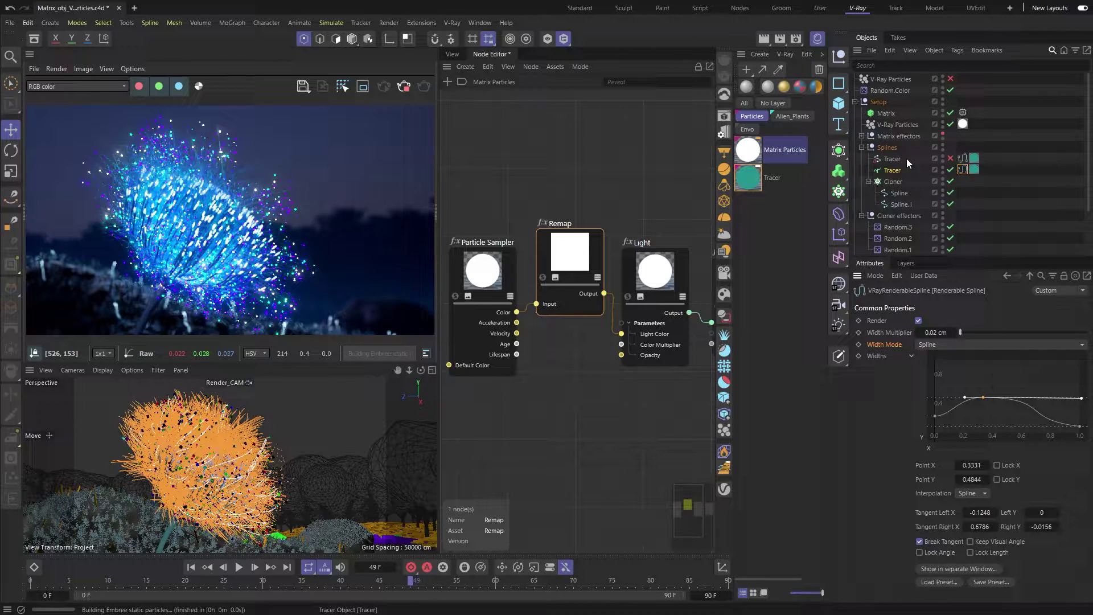
# - Enable playback of the Matrix's MoGraph cache and replace the live Tracer with the Alembic Tracer
pyautogui.click(894, 113)
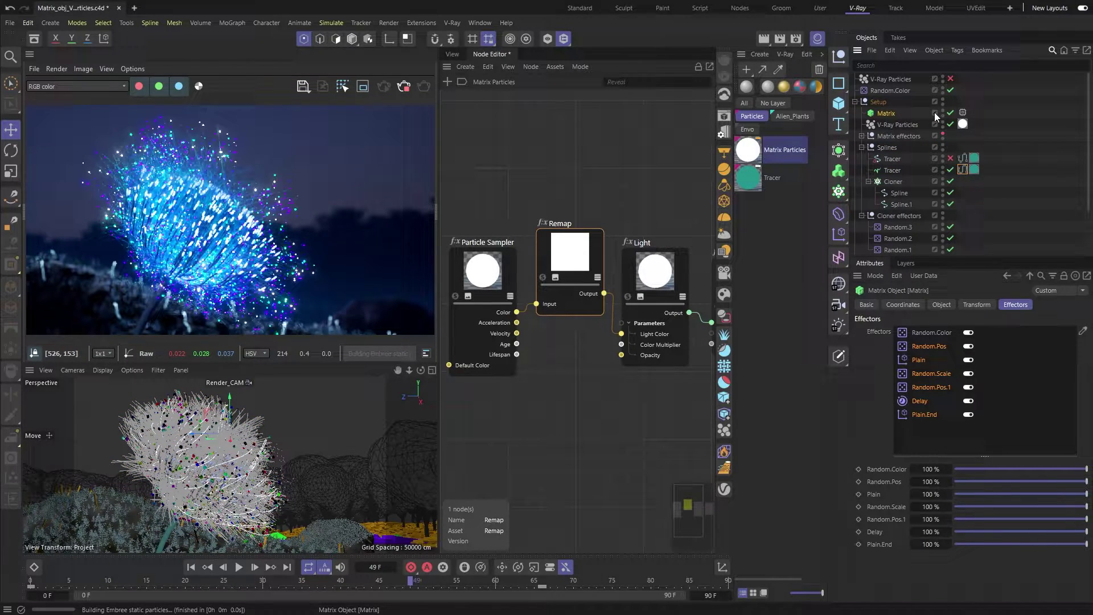
pyautogui.click(962, 112)
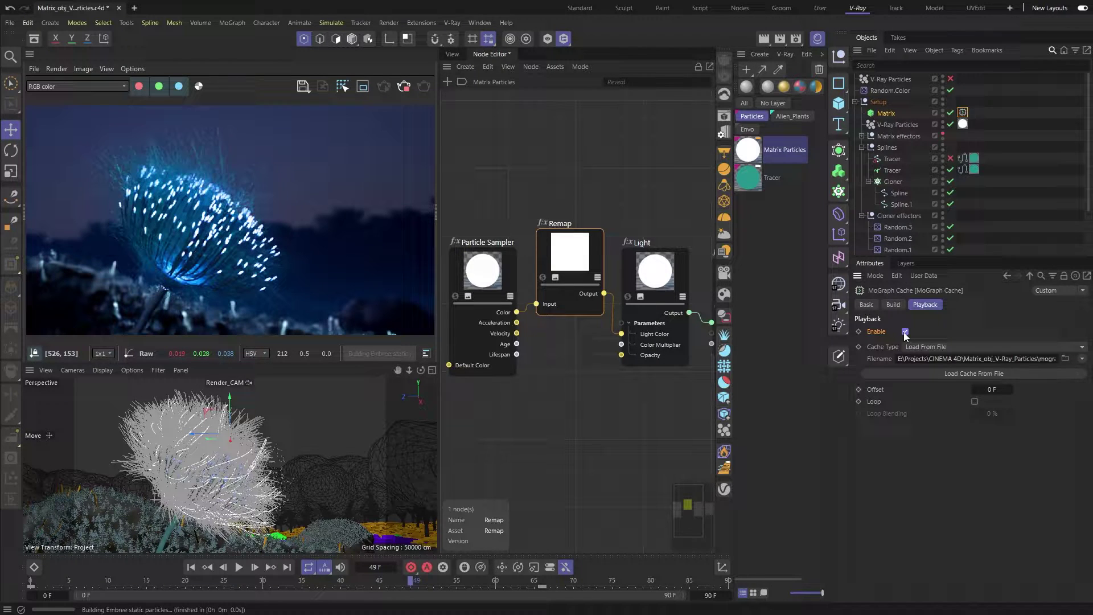
pyautogui.click(950, 169)
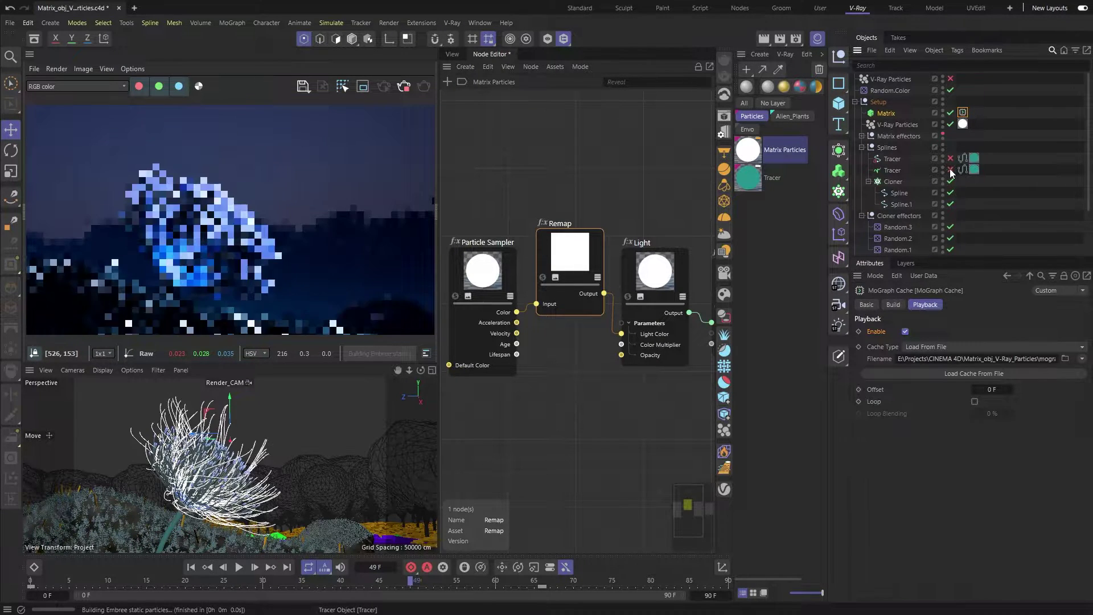
pyautogui.click(895, 160)
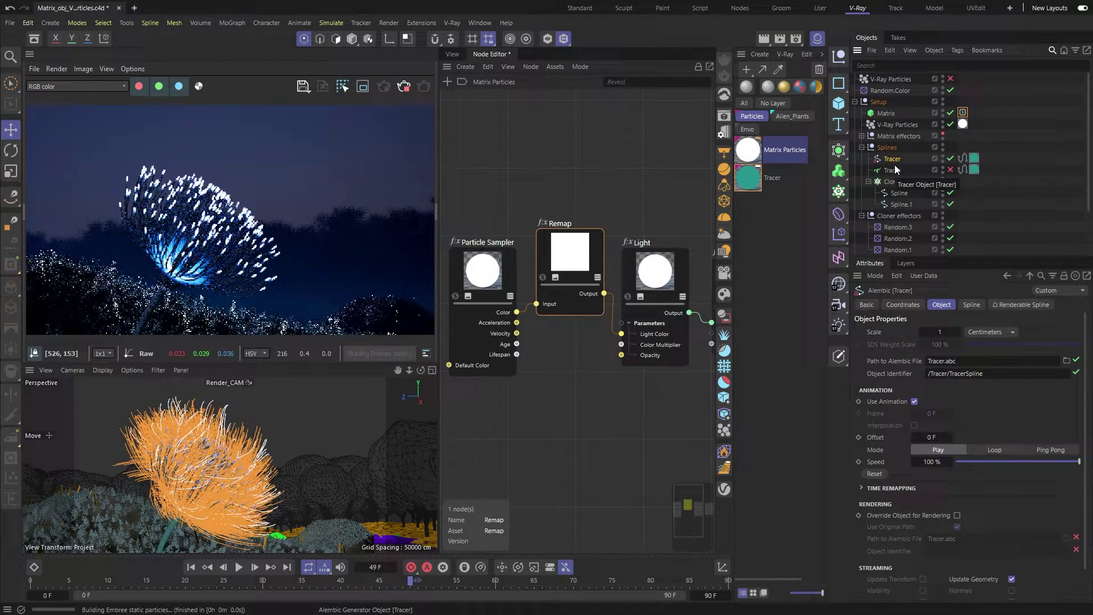
# - Play the cached particle and tracer animation from the first frame and stop it around frame 49
pyautogui.click(191, 567)
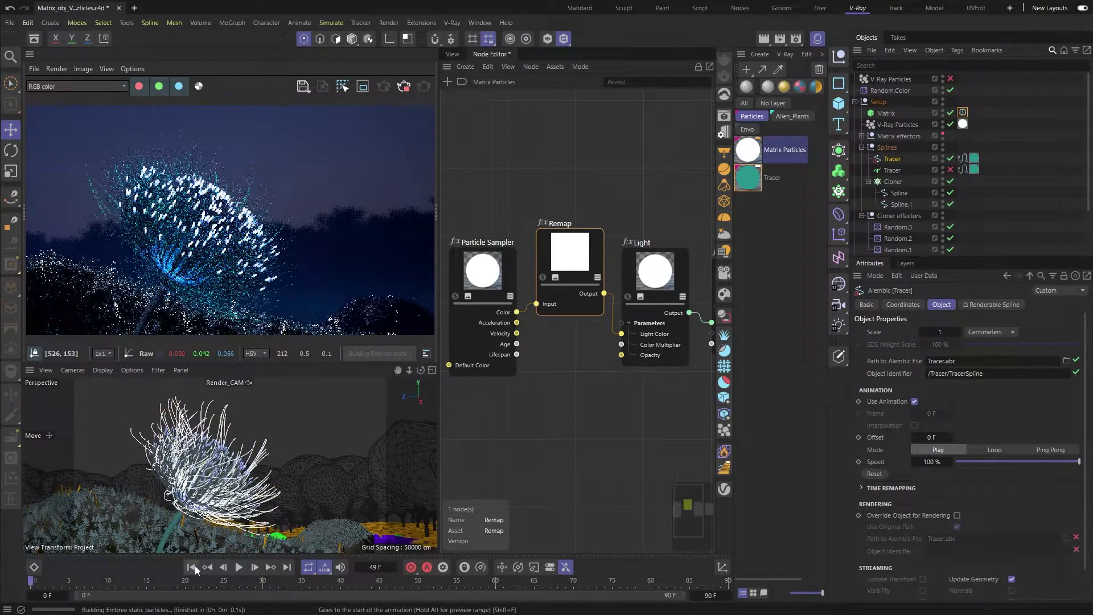
pyautogui.click(239, 567)
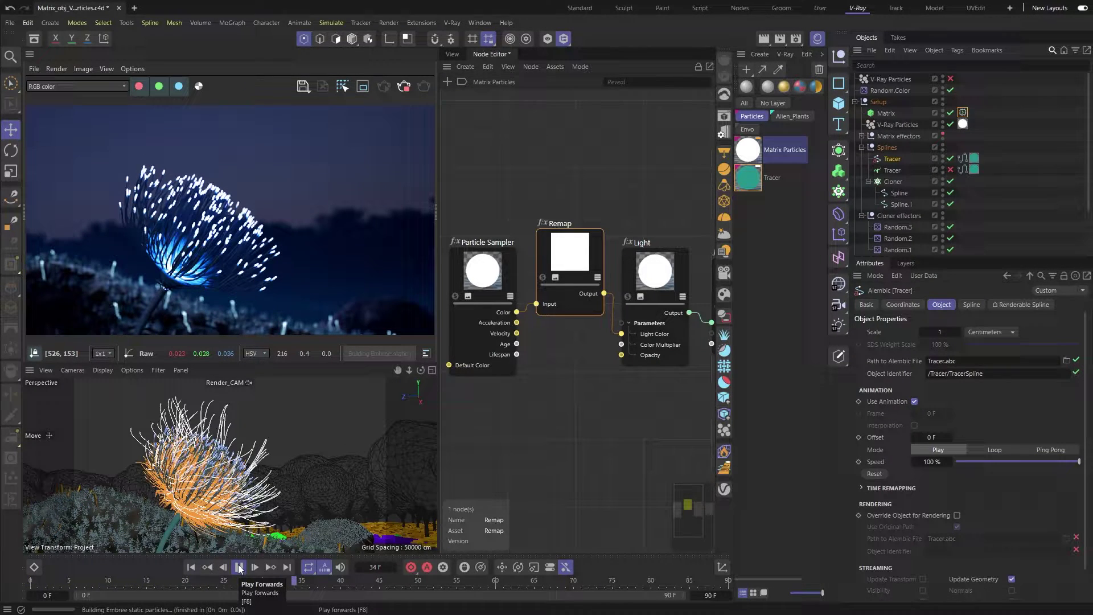
pyautogui.click(239, 567)
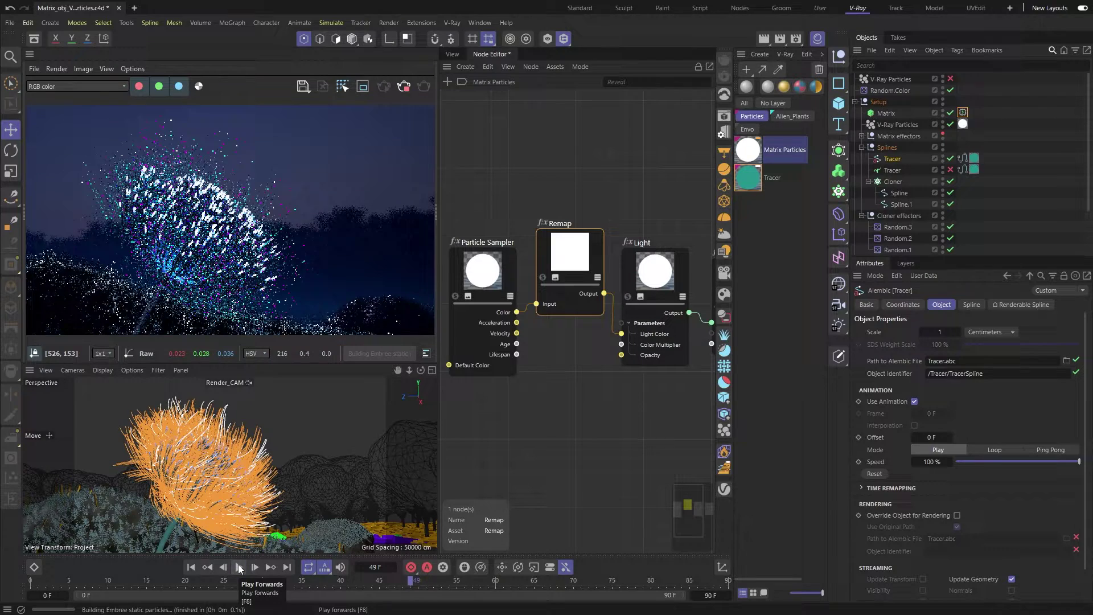